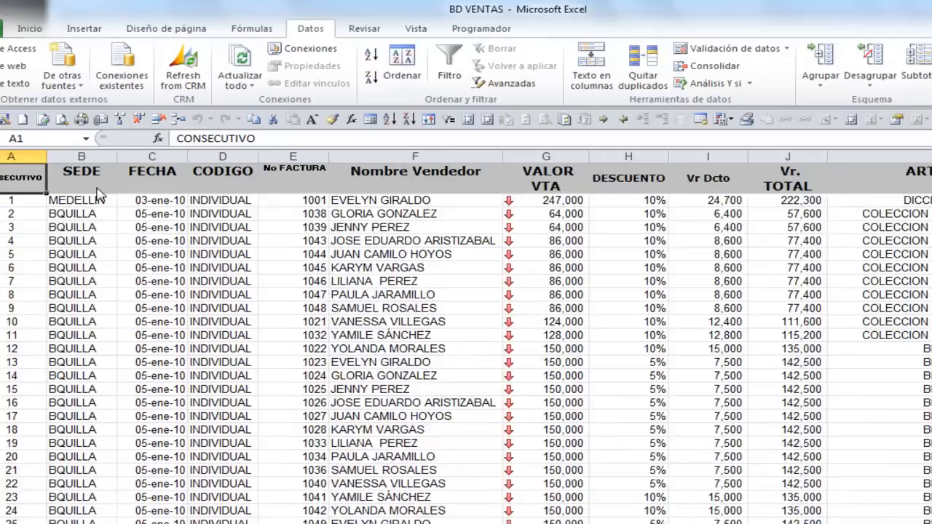
Copy the SEDE, CODIGO, Nombre Vendedor and Vr. TOTAL headers to A1 of a new sheet and fit the name column and header row
click(110, 148)
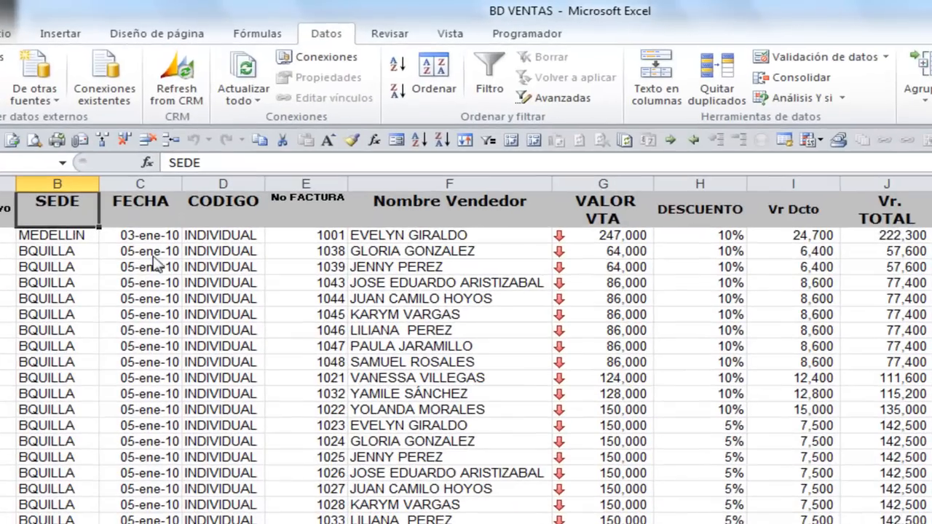
ctrl+click(232, 218)
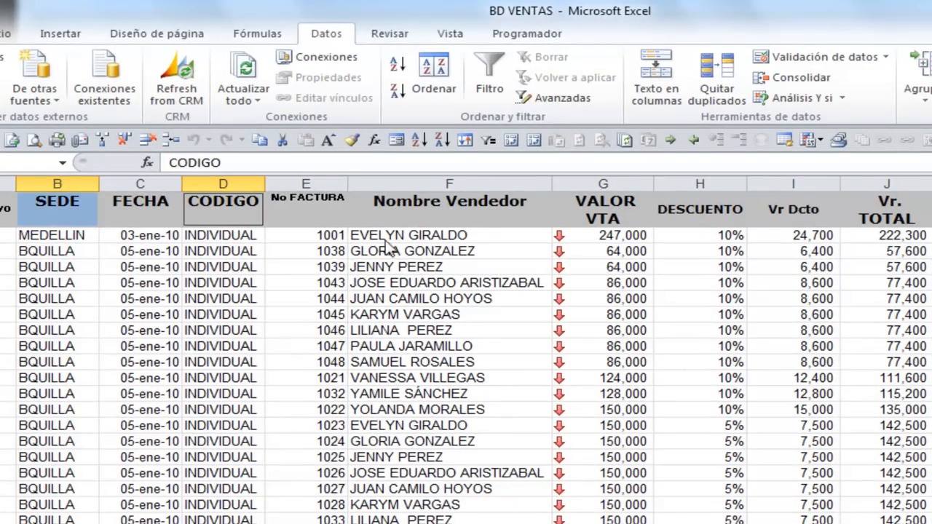
ctrl+click(461, 219)
ctrl+click(900, 217)
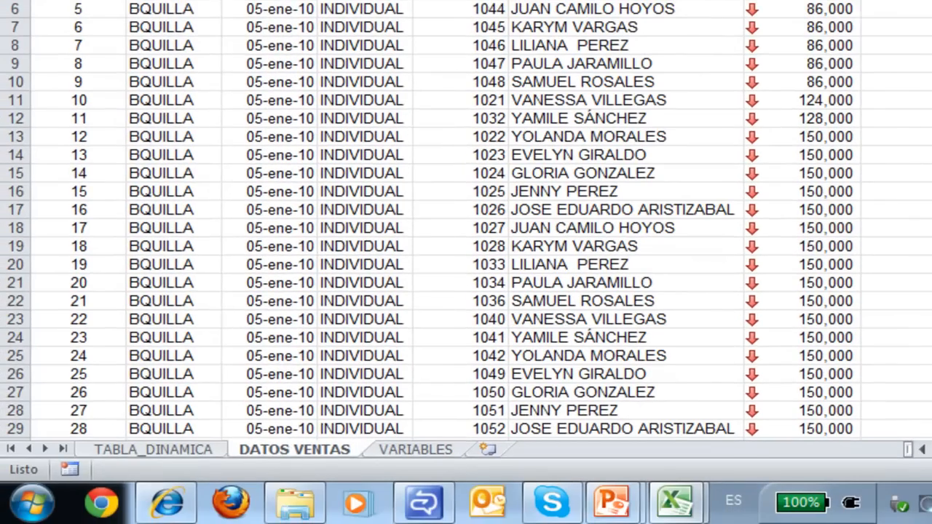
key(ctrl+c)
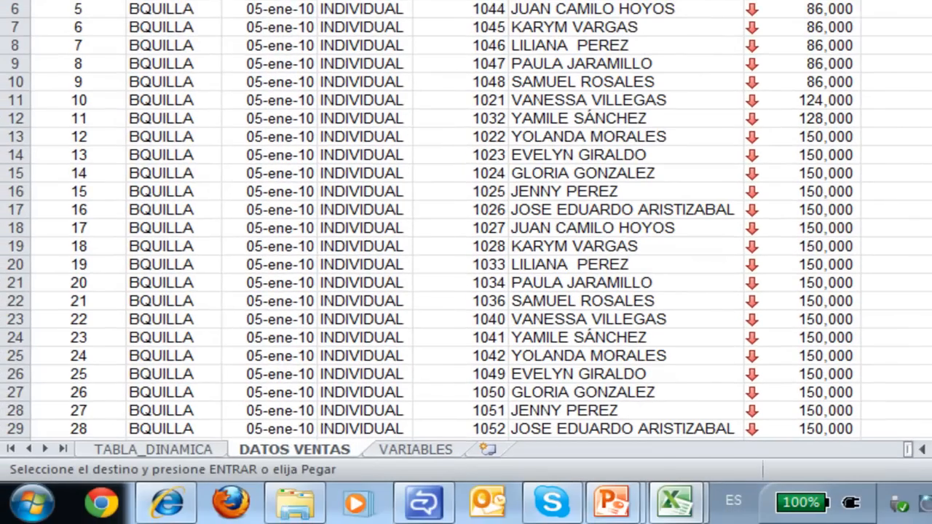
click(487, 450)
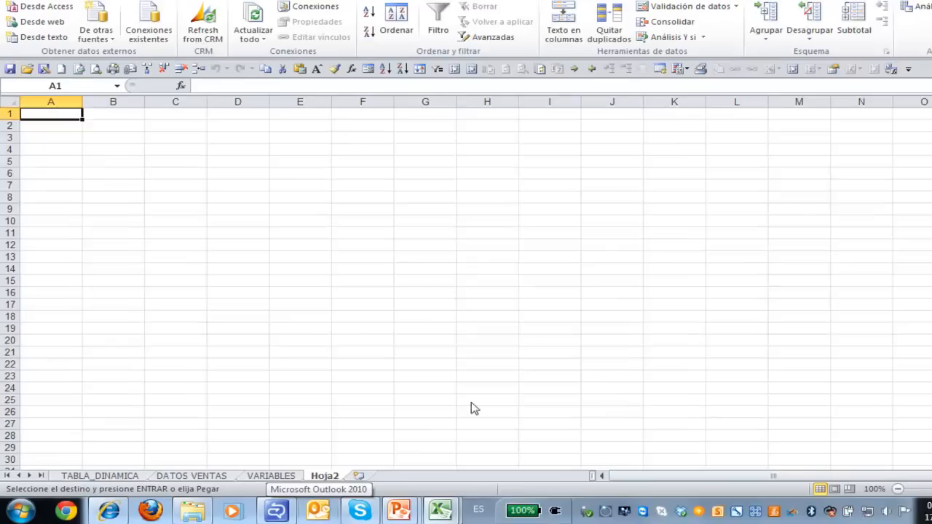
key(ctrl+v)
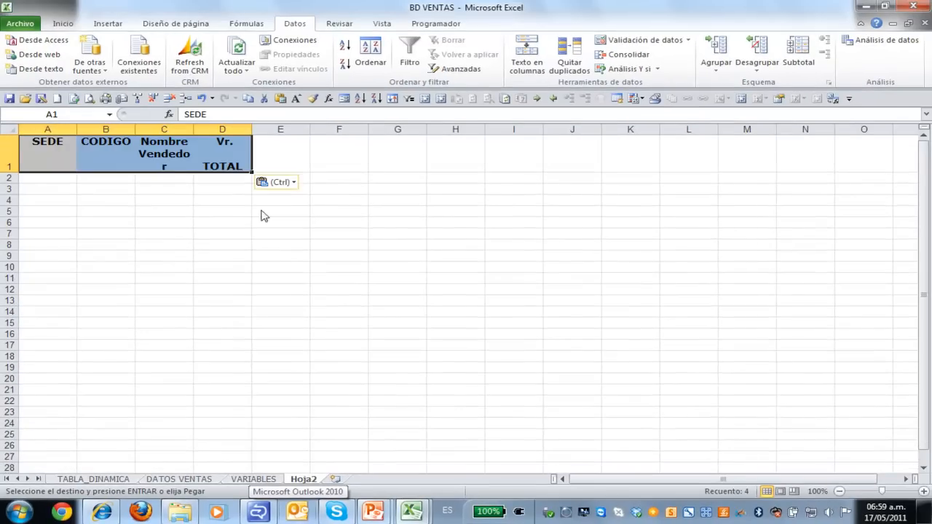
drag(193, 131, 292, 131)
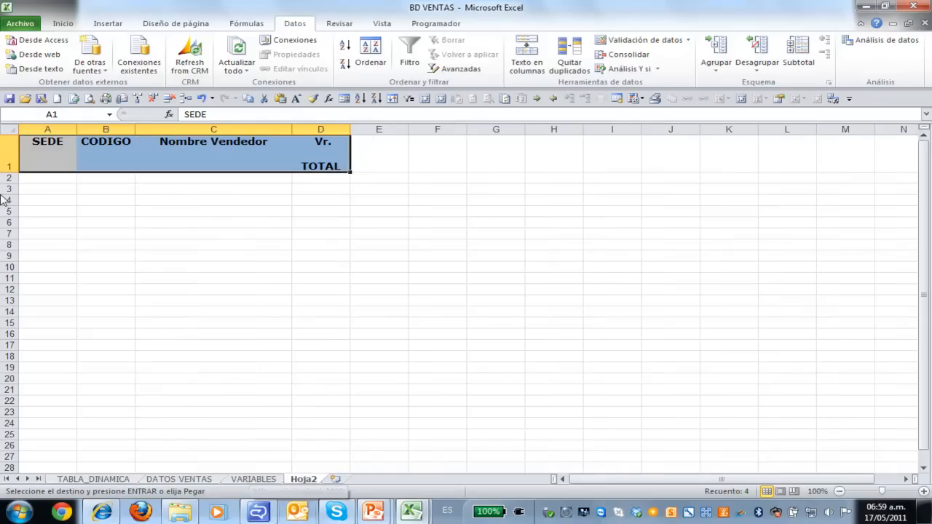
double_click(10, 173)
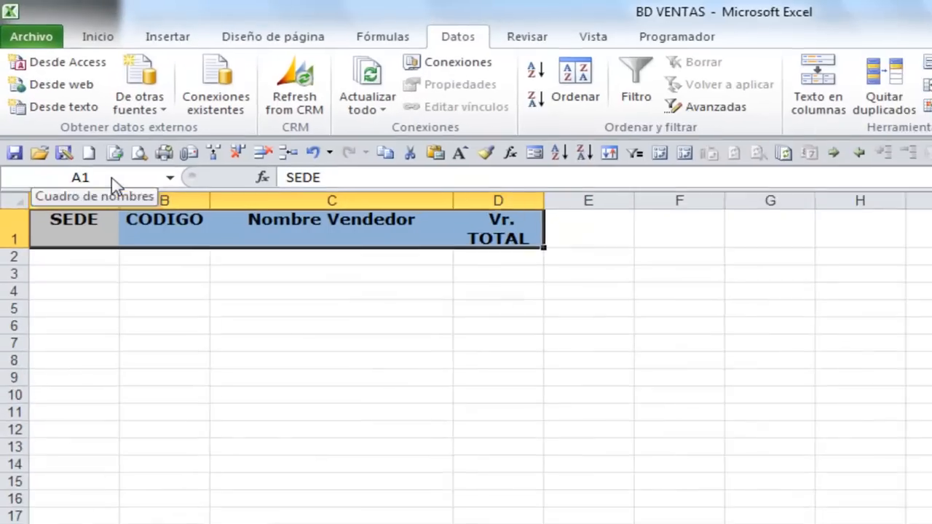
Name the pasted header range A1:D1 SALIDA
click(112, 179)
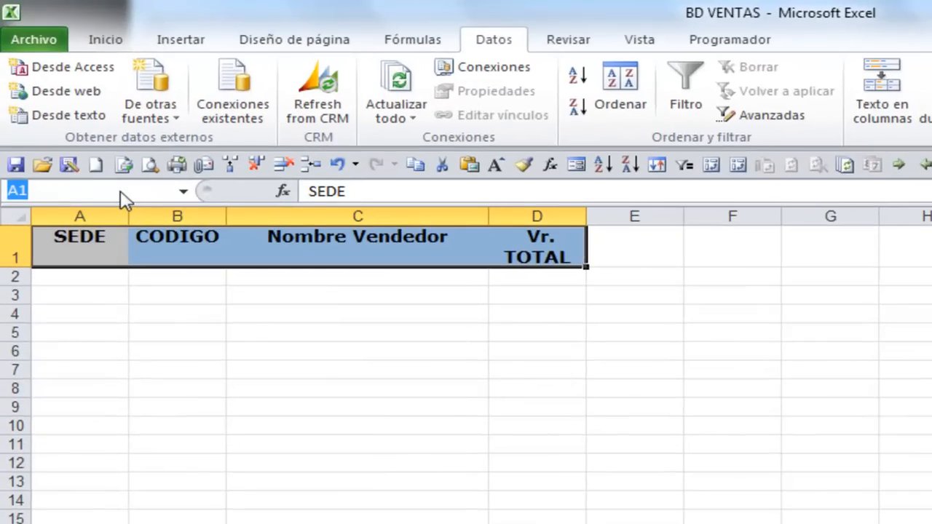
text(SALIDA)
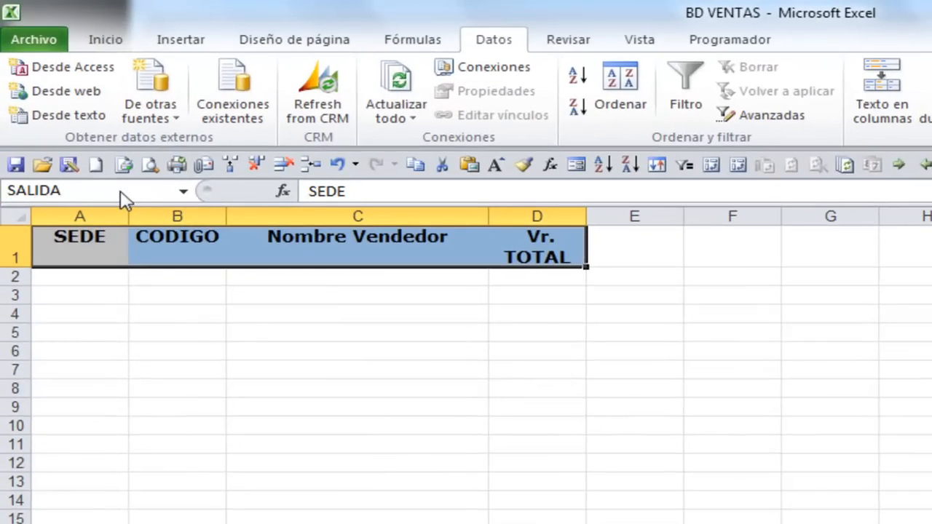
key(Return)
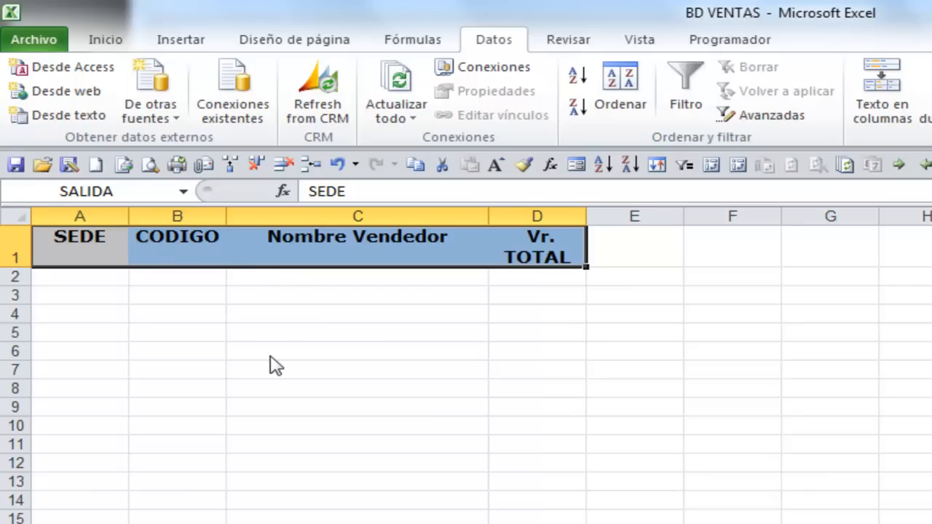
Copy the SEDE header from A1 into F1 for the filter criterion
click(87, 261)
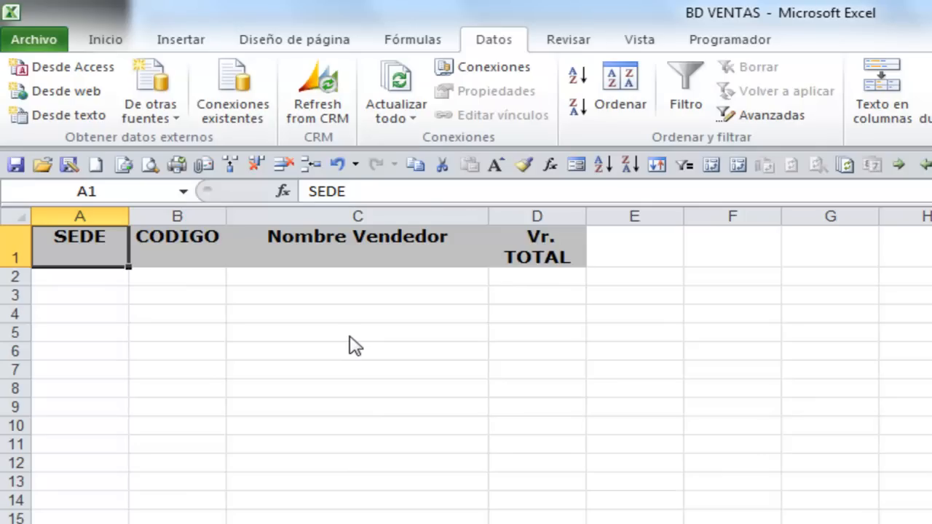
key(ctrl+c)
click(738, 256)
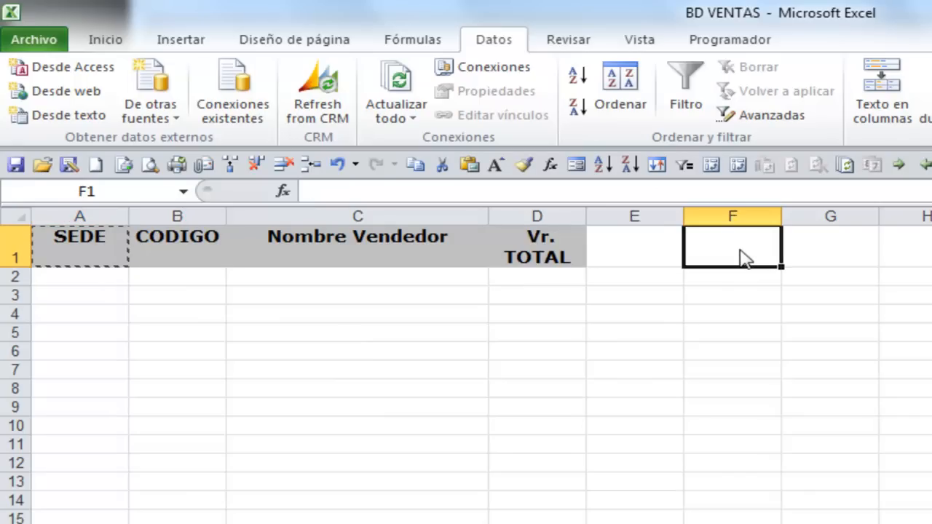
key(ctrl+v)
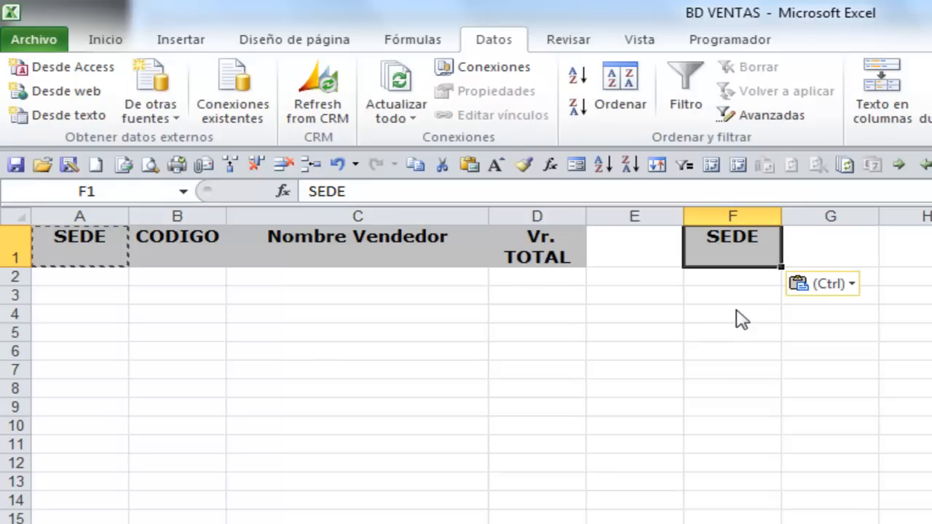
Check which cells the named ranges VENTAS and SALIDA cover
click(187, 193)
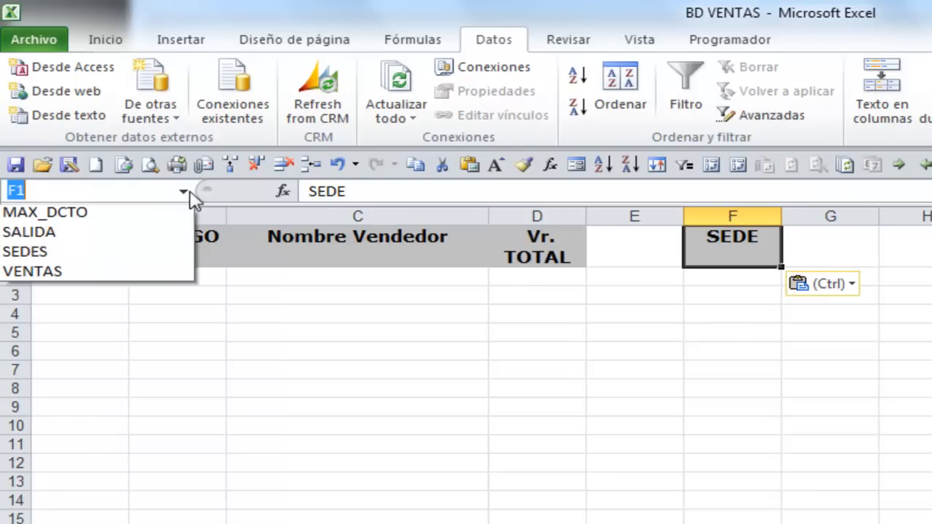
click(148, 300)
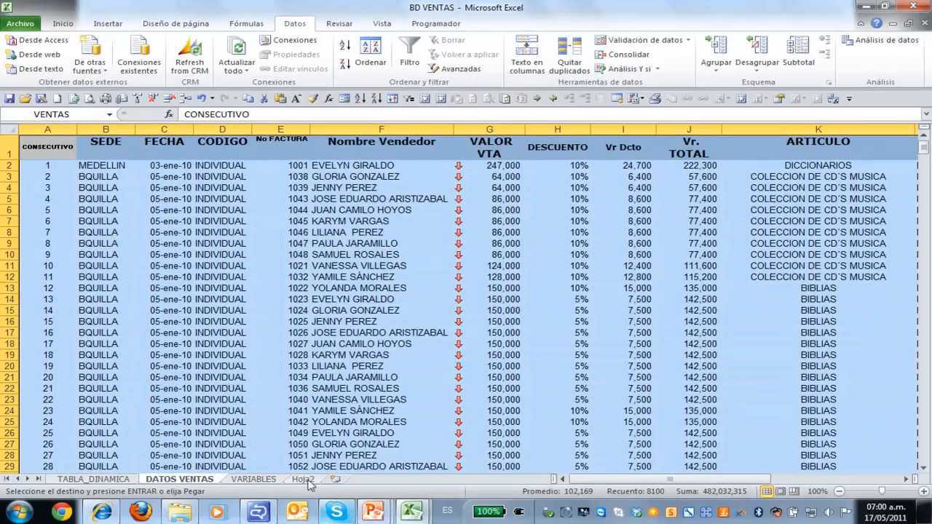
click(311, 491)
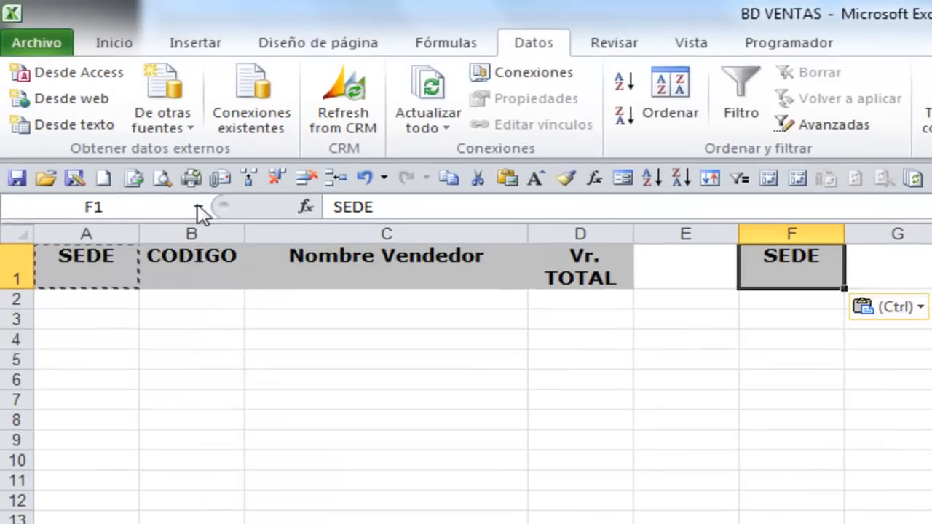
click(110, 115)
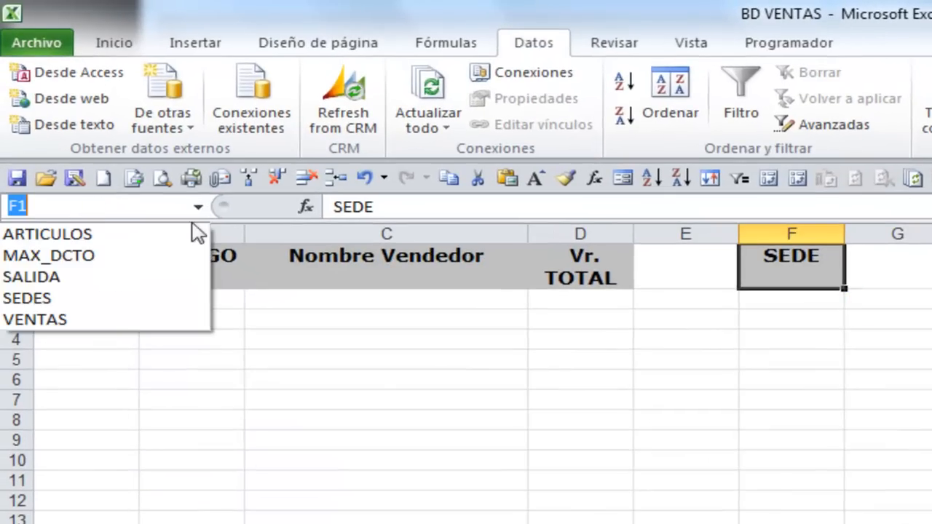
click(119, 281)
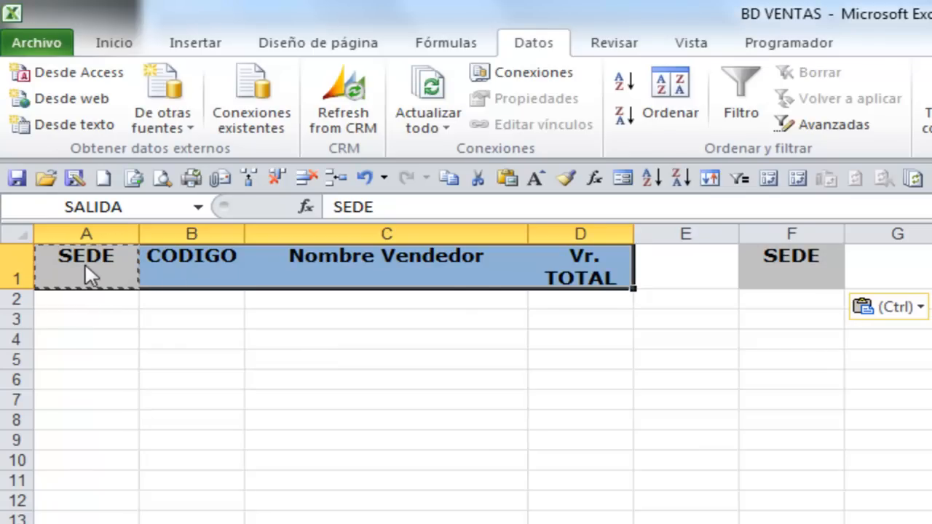
Name the range F1:F2, the SEDE header and the empty cell below it, CRITERIO
click(796, 256)
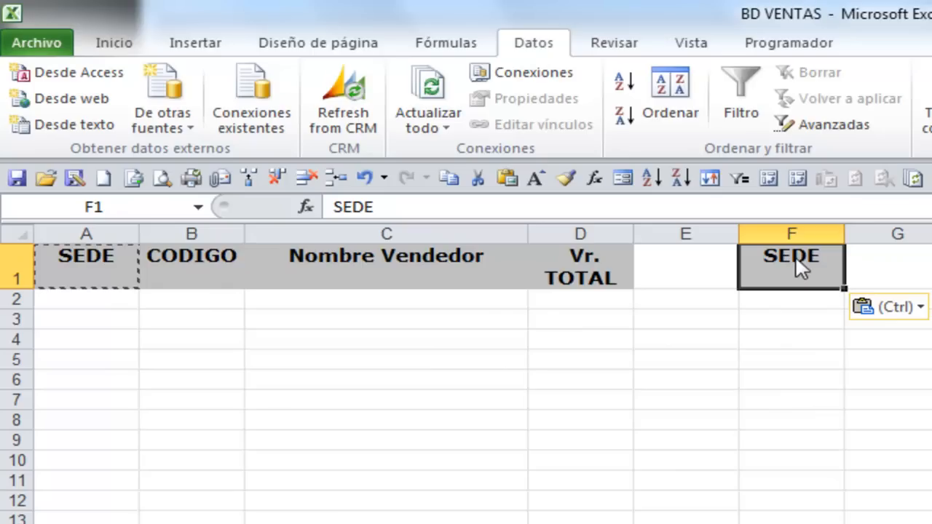
drag(791, 260, 790, 303)
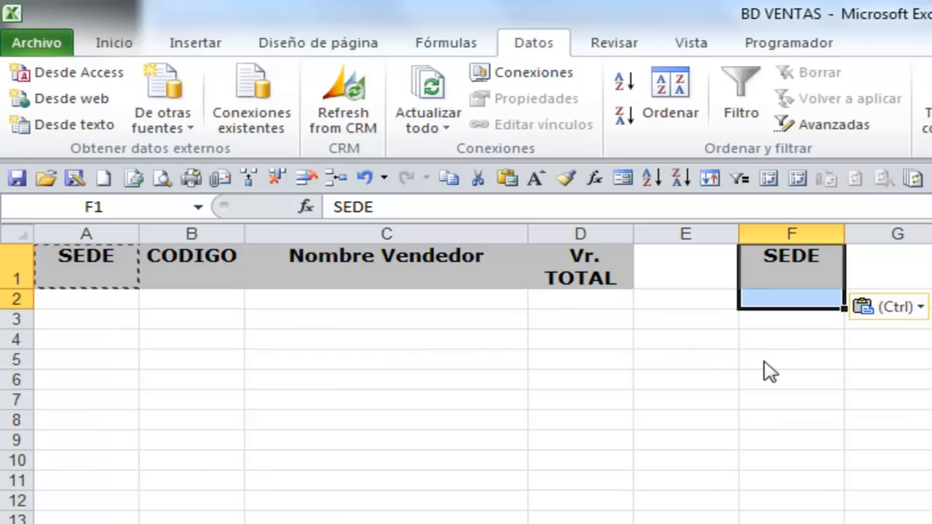
click(153, 208)
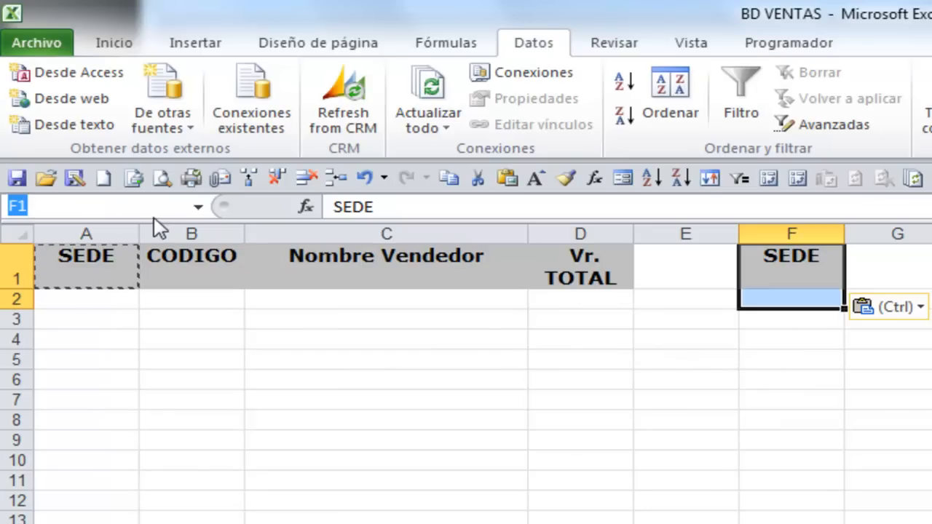
text(C)
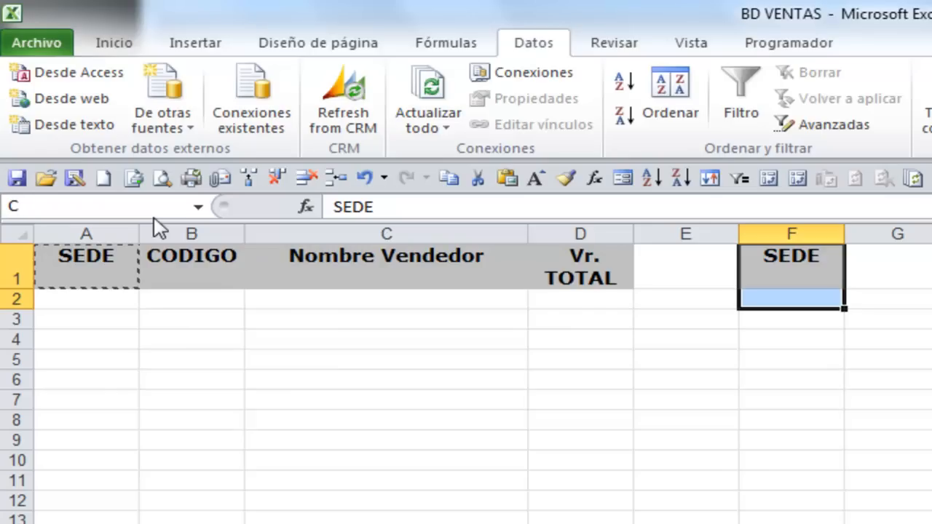
text(RITERIO)
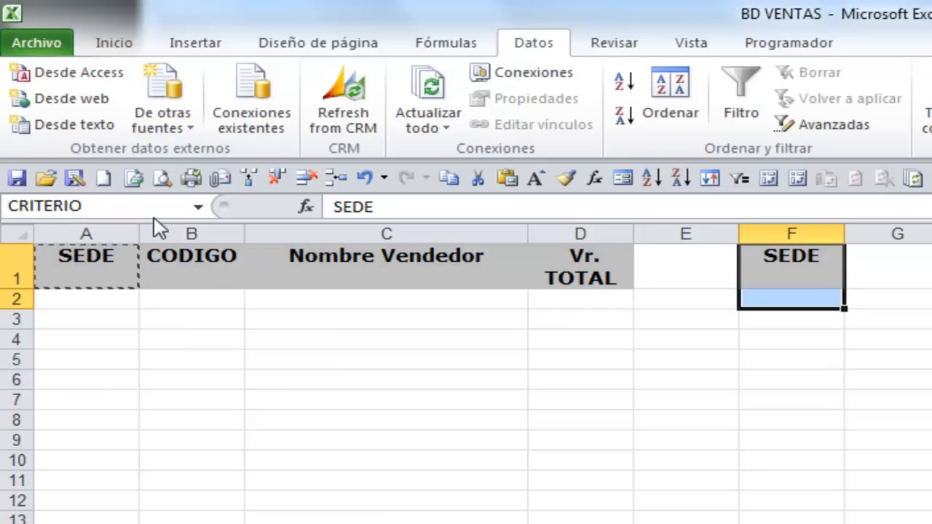
key(Return)
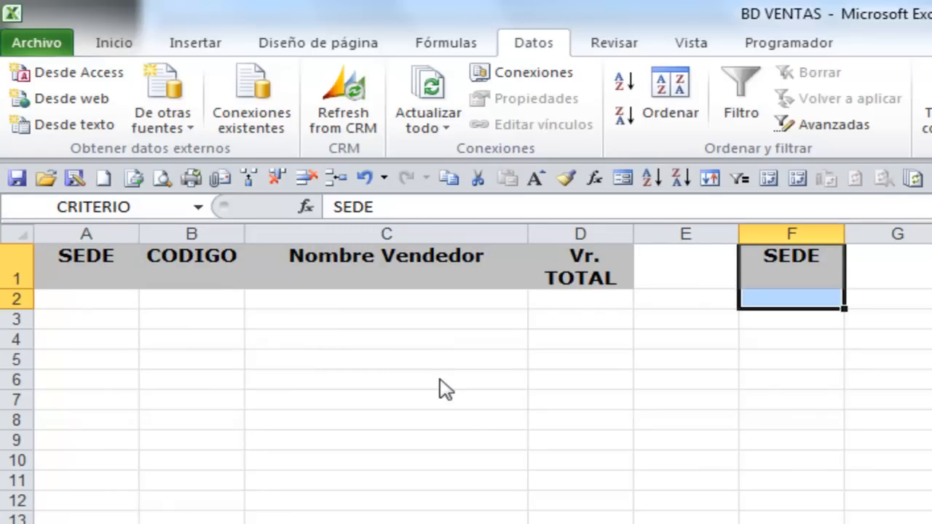
Review the SALIDA range over the four headers and the CRITERIO range in F1:F2
drag(62, 277, 563, 266)
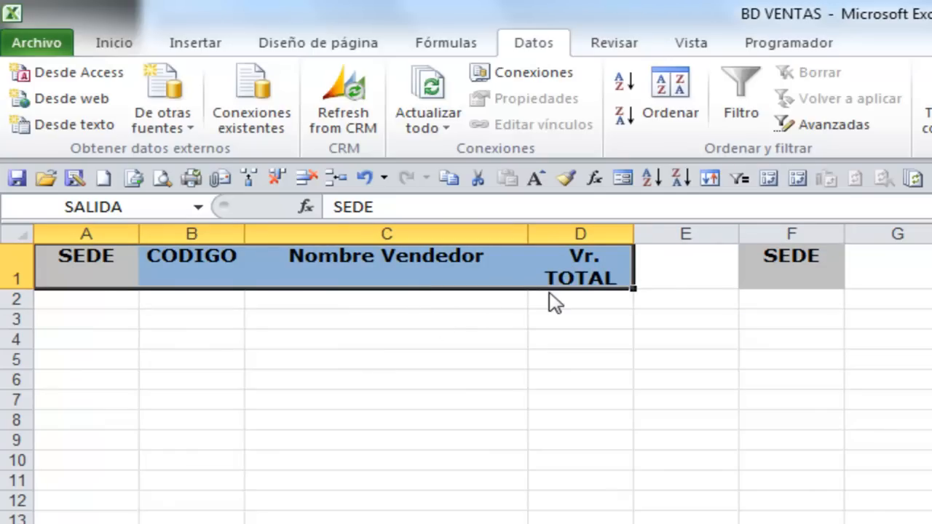
drag(797, 266, 799, 300)
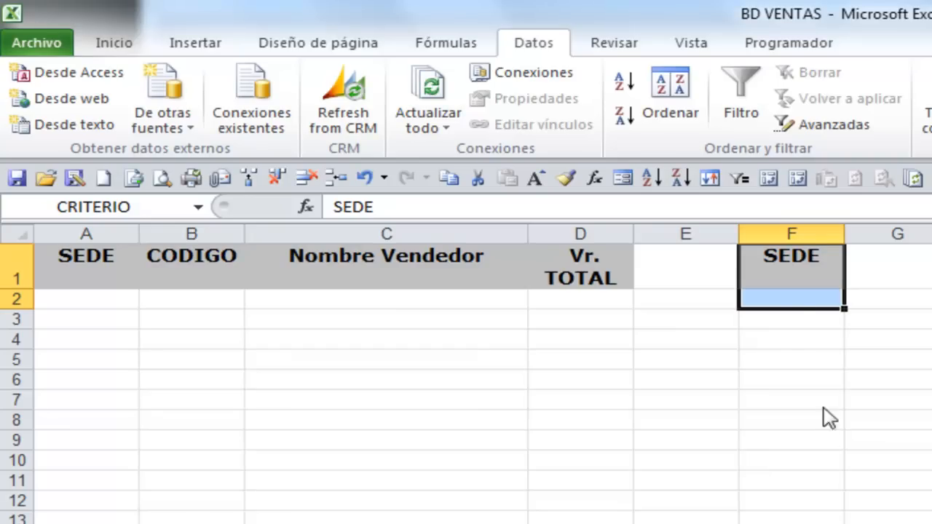
click(774, 306)
click(785, 267)
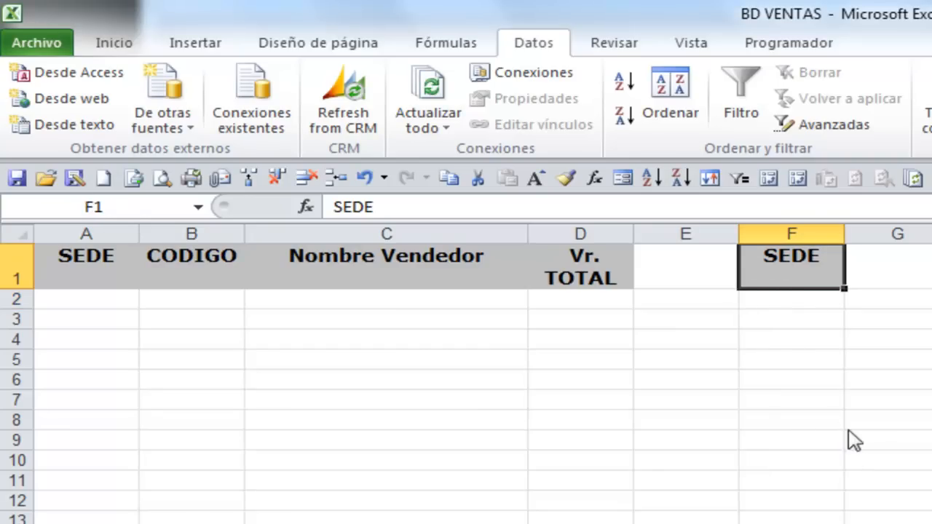
click(787, 300)
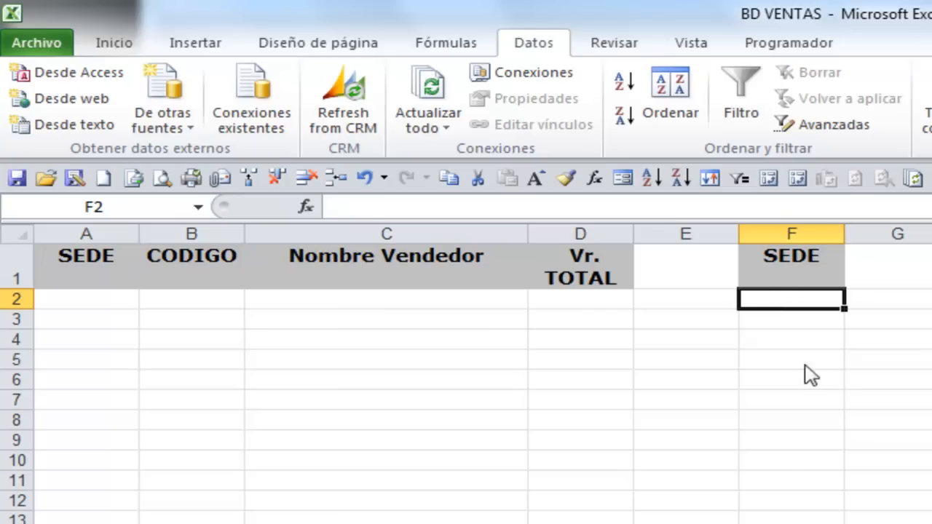
click(795, 266)
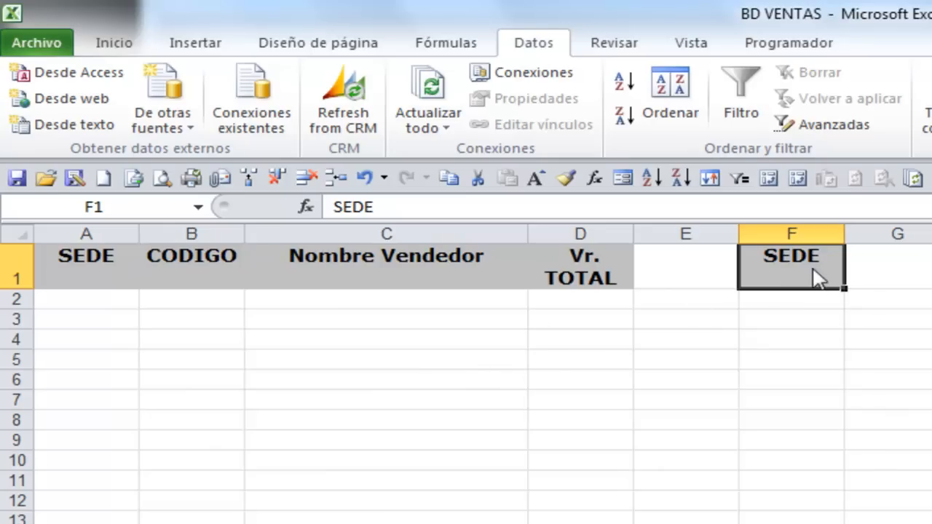
drag(814, 273, 816, 302)
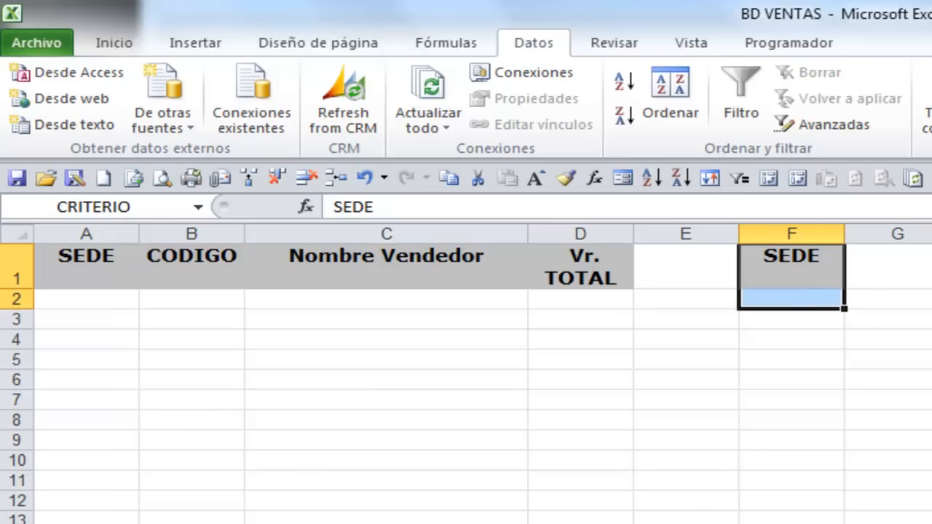
Start an advanced filter that copies to another location and set its list range to VENTAS
click(813, 138)
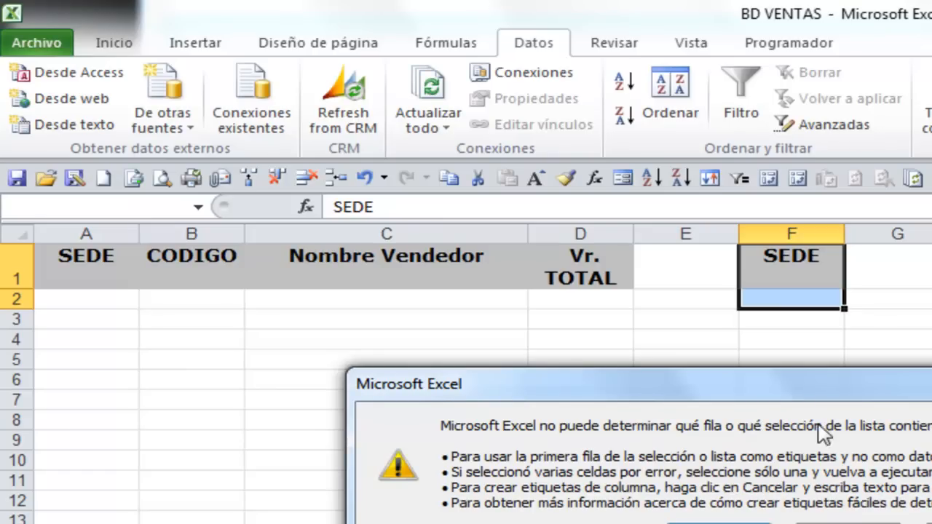
click(719, 523)
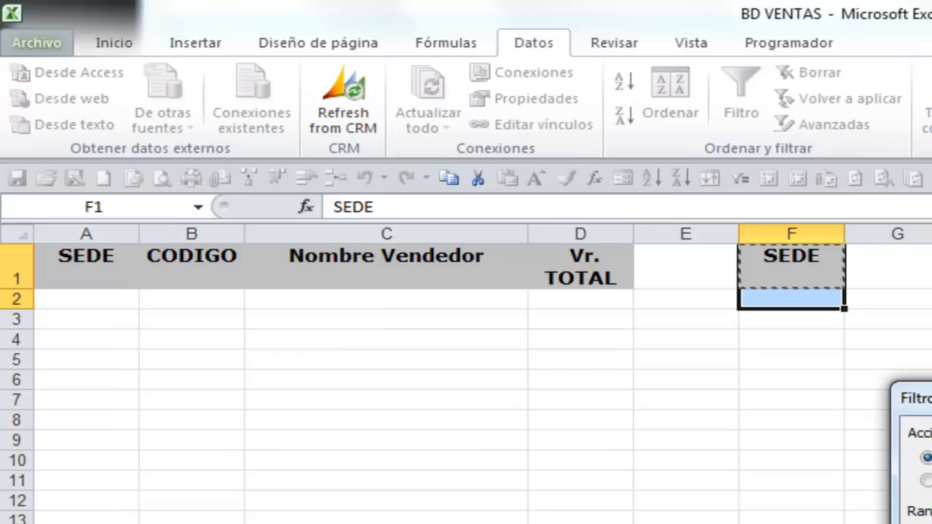
drag(919, 399, 388, 353)
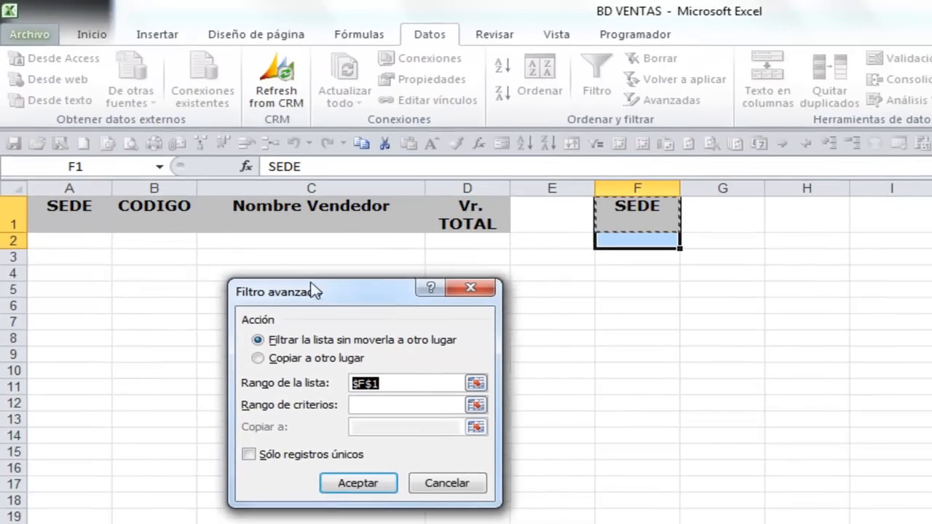
drag(313, 290, 283, 277)
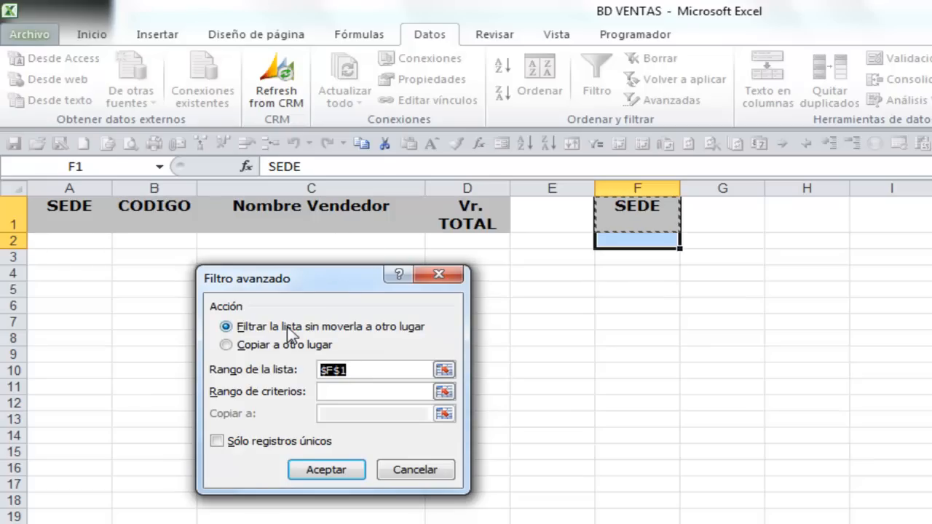
click(226, 346)
drag(352, 375, 285, 378)
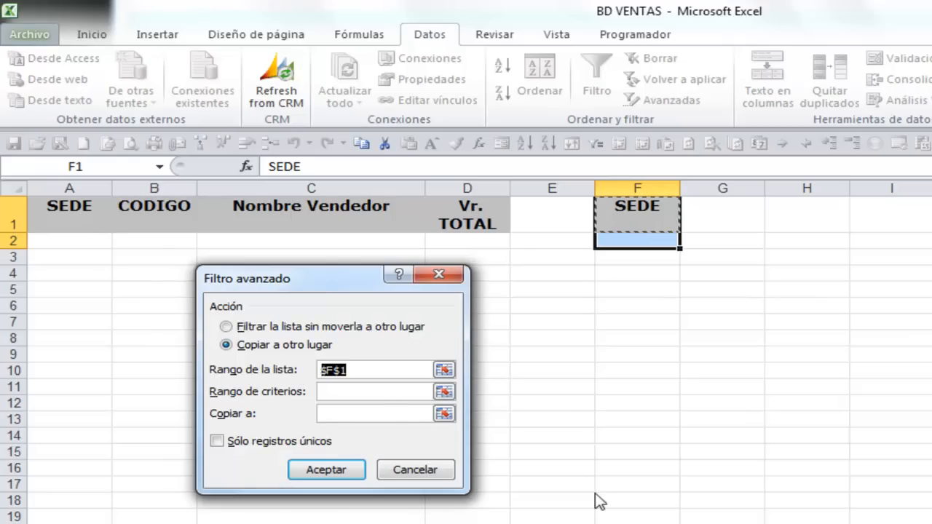
text(VENTAS)
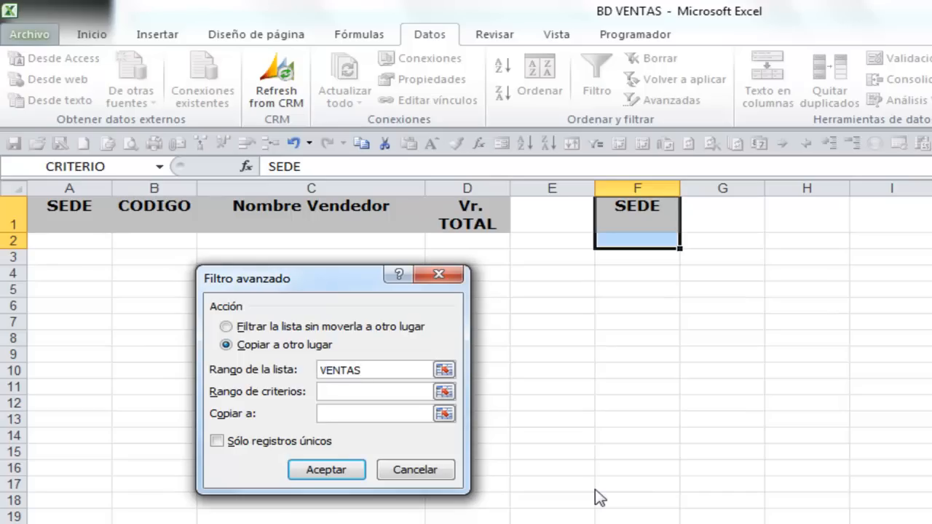
Set the advanced filter's criteria range to CRITERIO and its copy destination to SALIDA, and run the filter
click(362, 394)
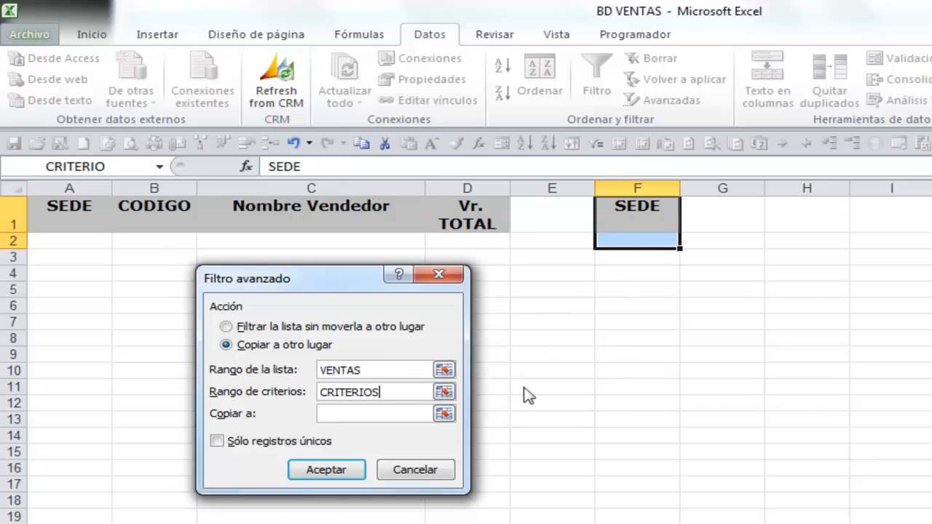
click(371, 417)
click(319, 472)
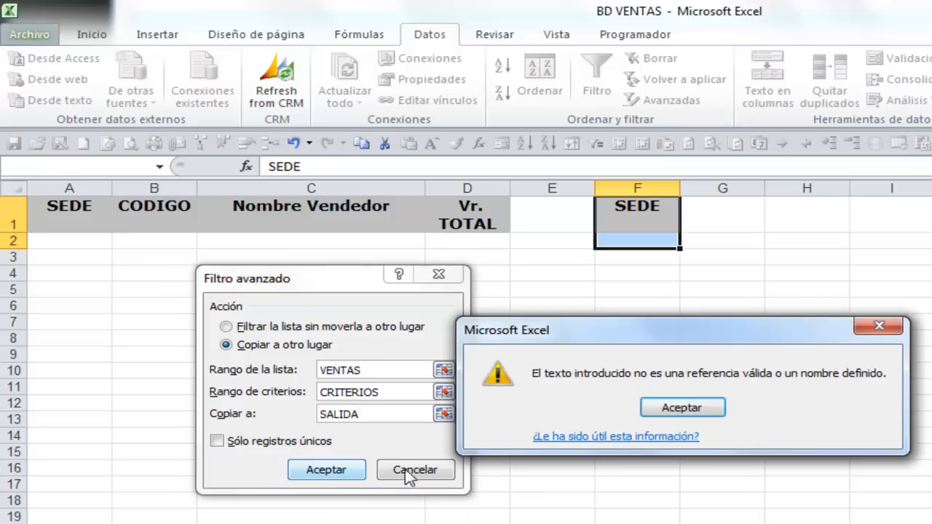
click(680, 410)
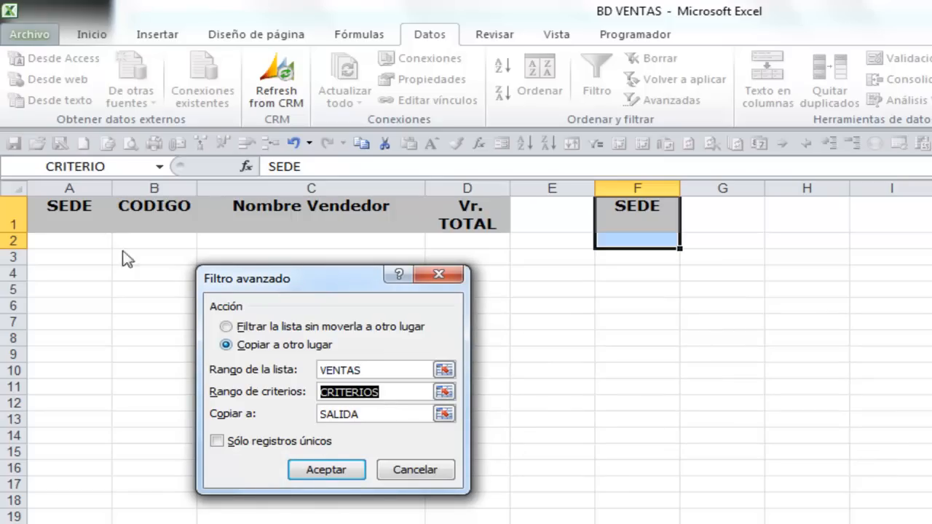
click(395, 394)
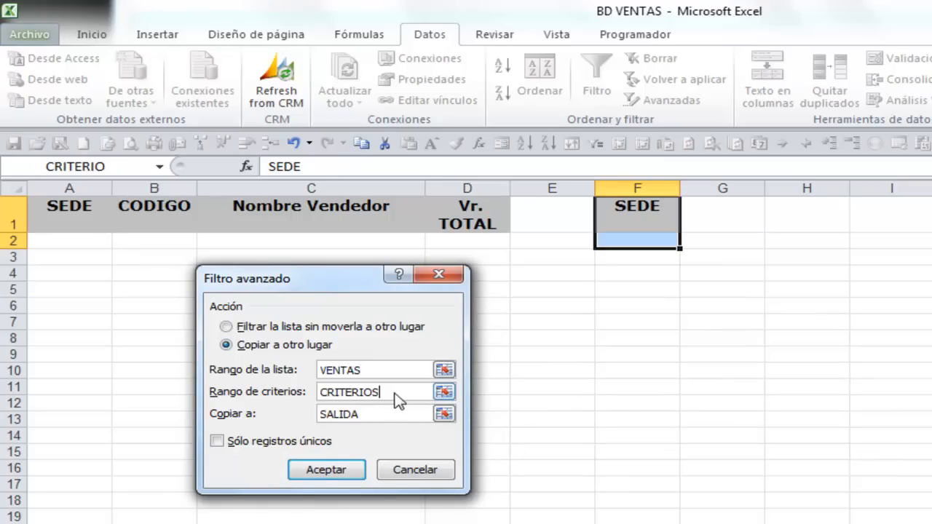
click(330, 473)
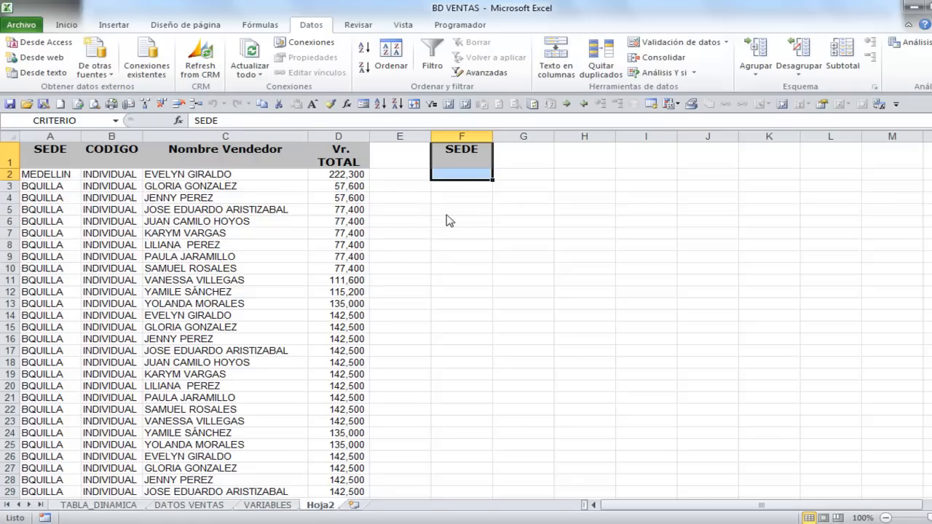
Enter CALI as the SEDE criterion in F2
click(461, 175)
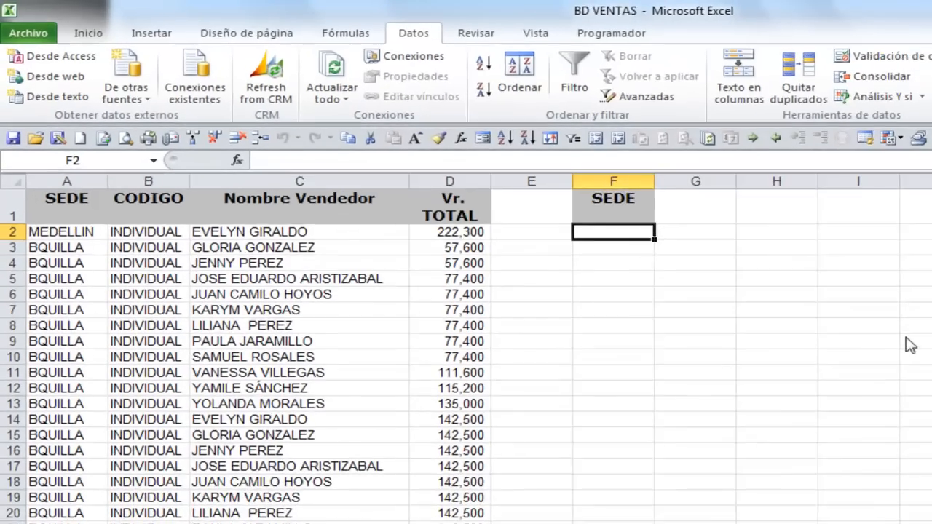
text(CALI)
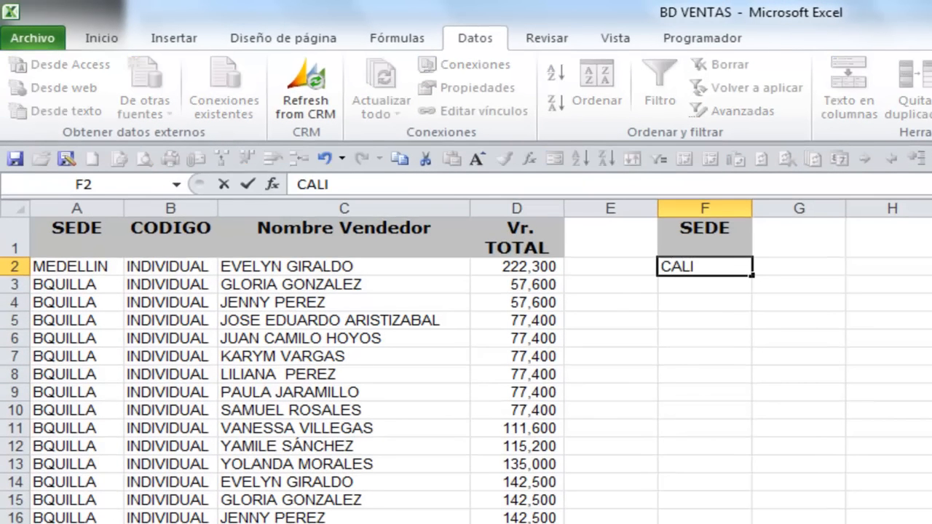
click(710, 240)
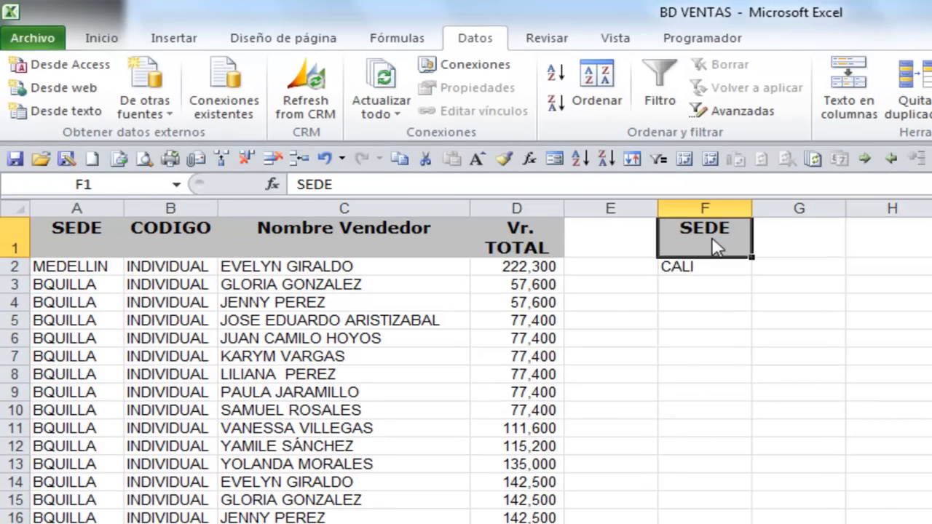
Run an advanced filter that copies VENTAS to another location, with criteria $F$1:$F$2 and destination $A$1:$D$1
click(721, 116)
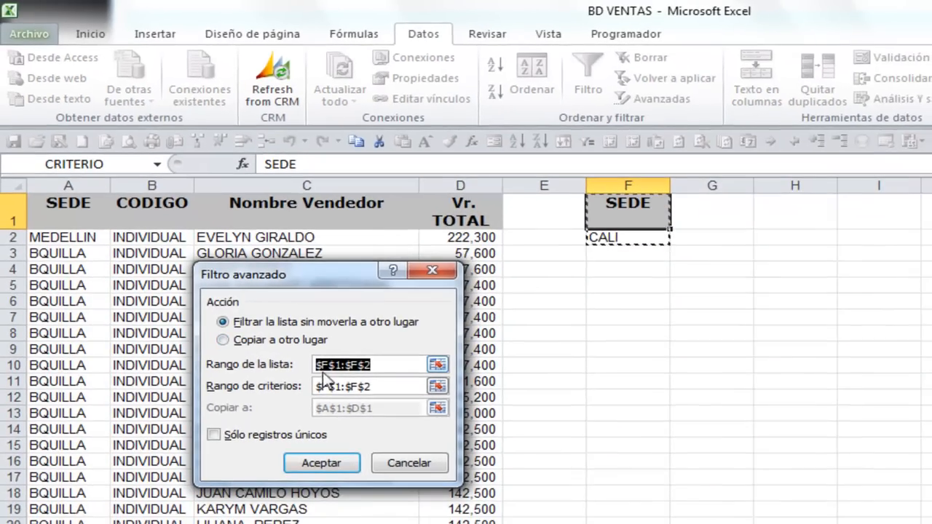
click(230, 352)
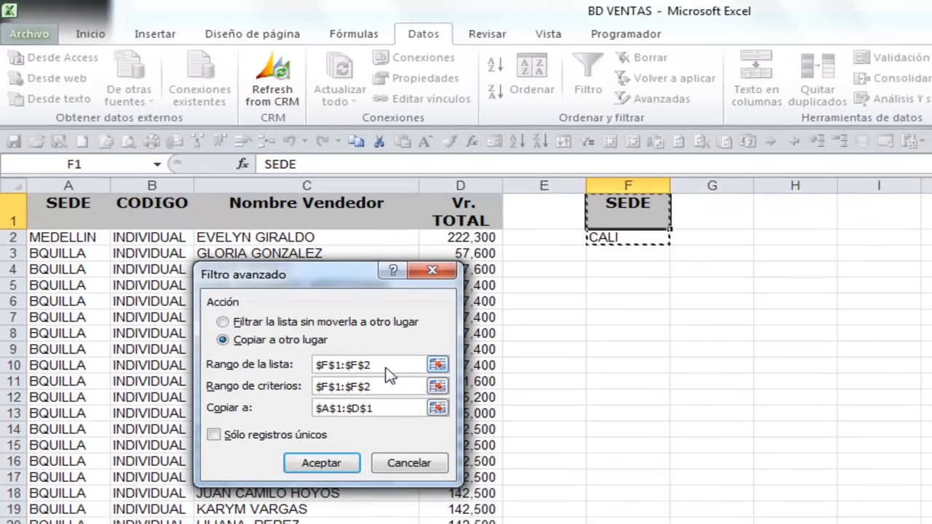
drag(390, 364, 239, 363)
text(VENTAS)
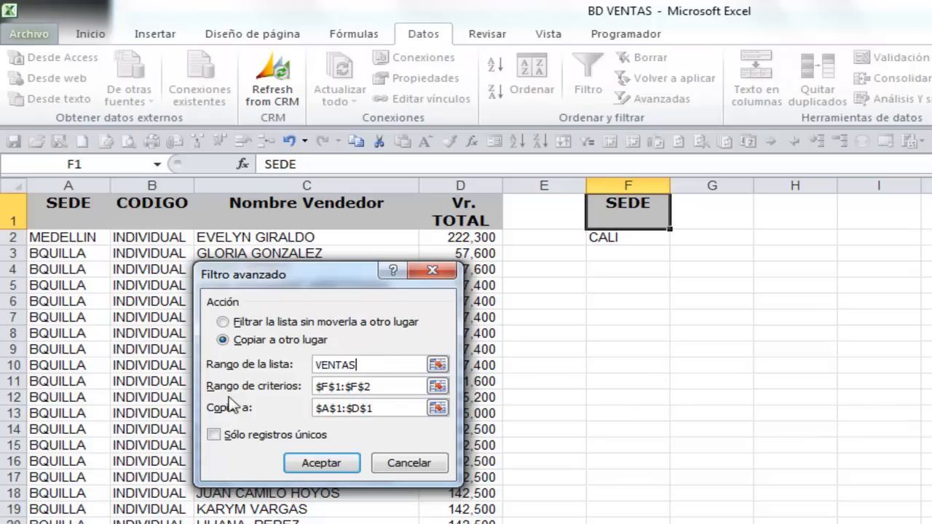
click(438, 387)
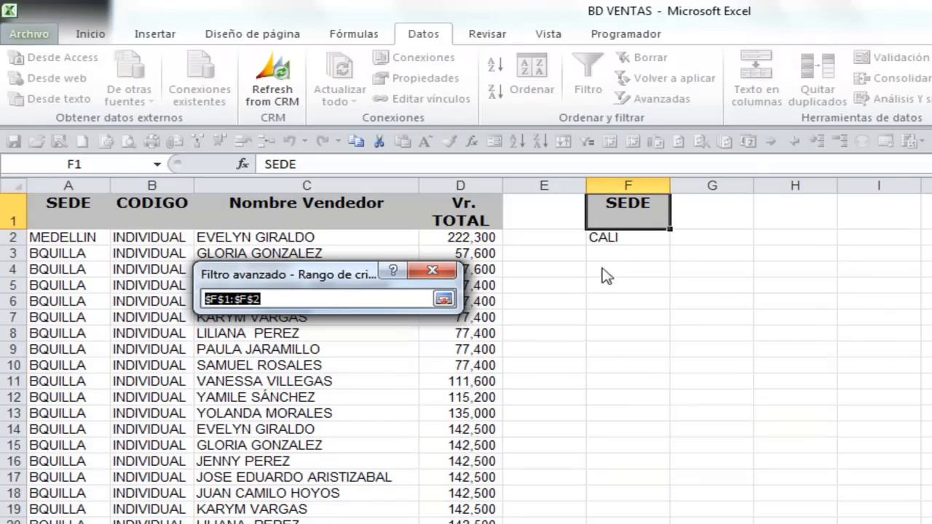
click(445, 298)
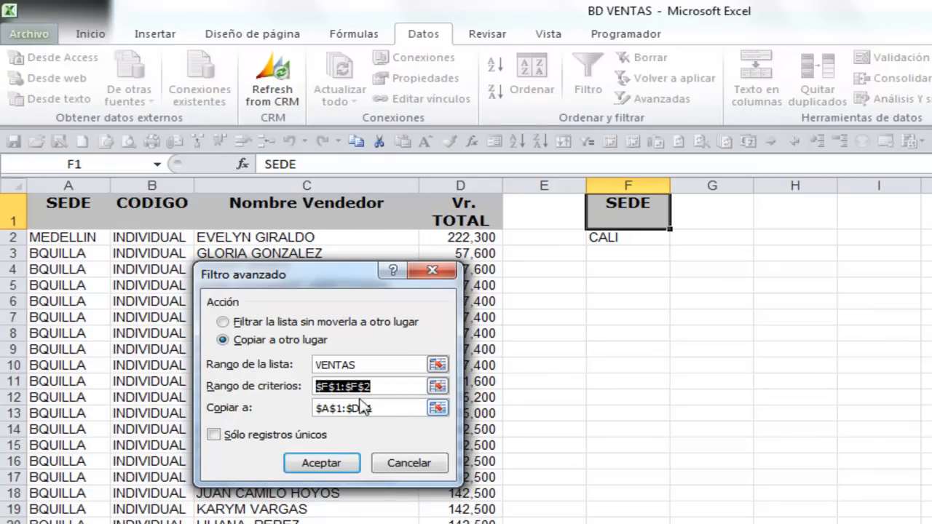
click(322, 464)
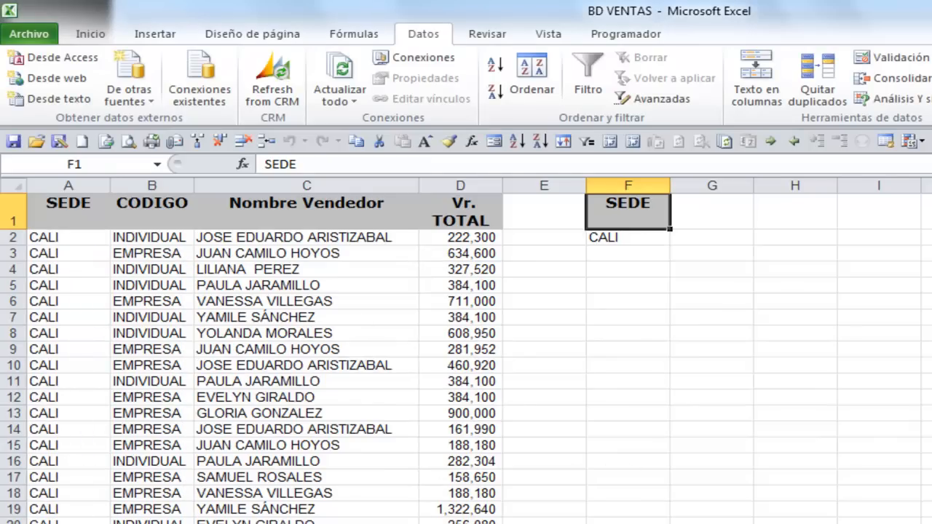
Change the SEDE criterion in F2 to MEDELLIN
click(619, 249)
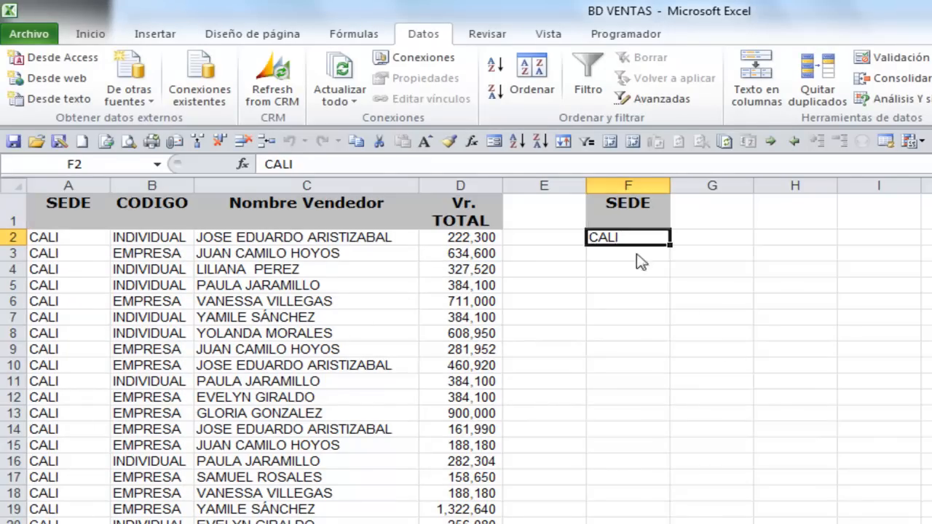
text(MEDELLIN)
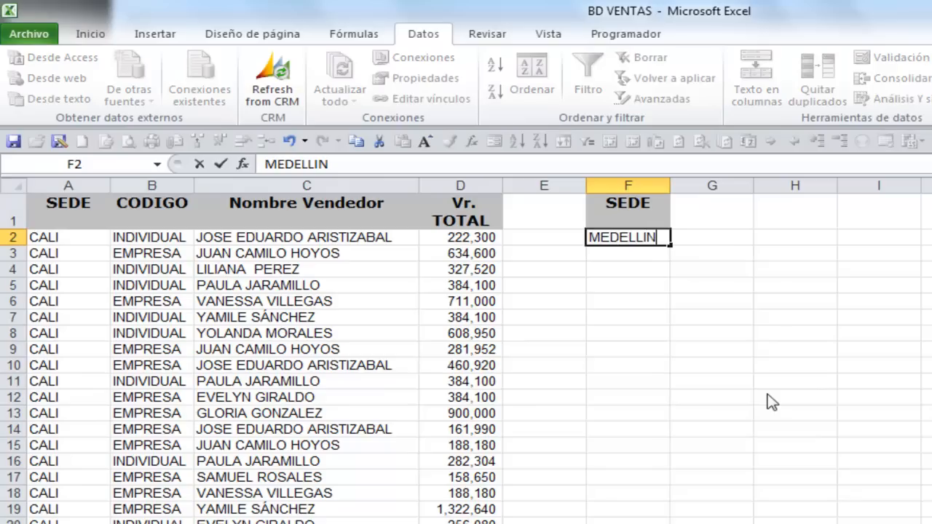
click(645, 209)
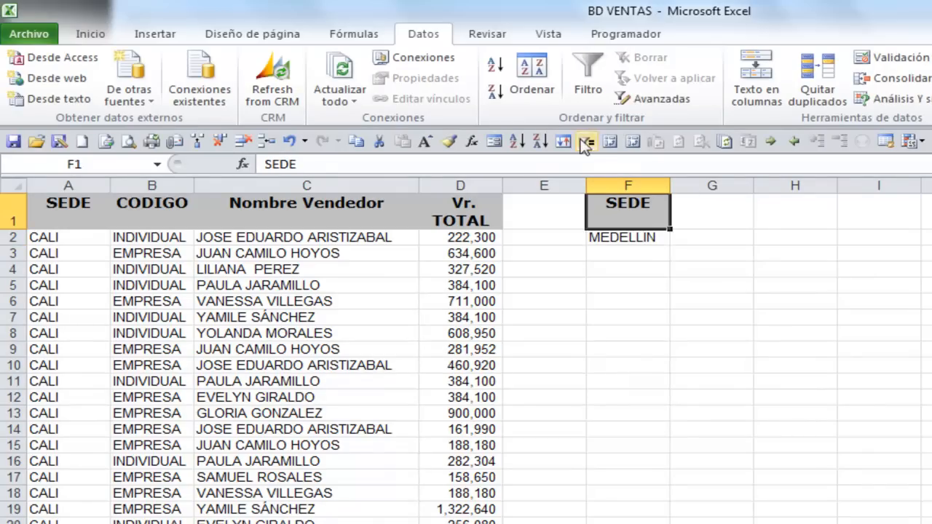
Rerun the advanced filter for the MEDELLIN criterion, copying to another location with VENTAS as the list range
click(660, 100)
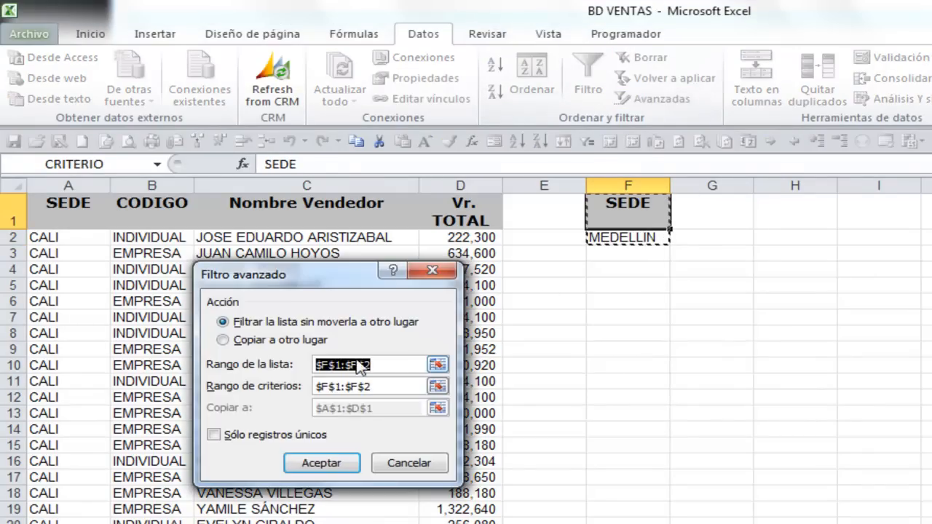
click(236, 341)
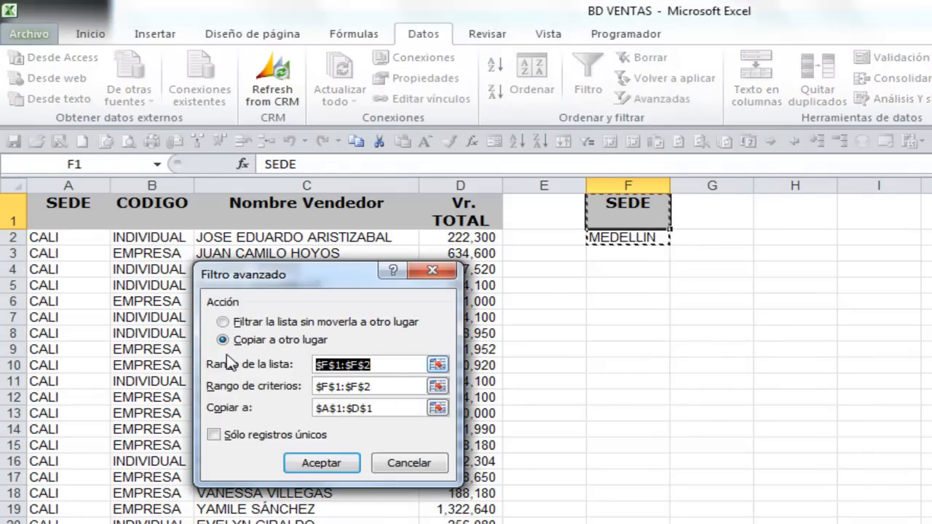
text(VENTAS)
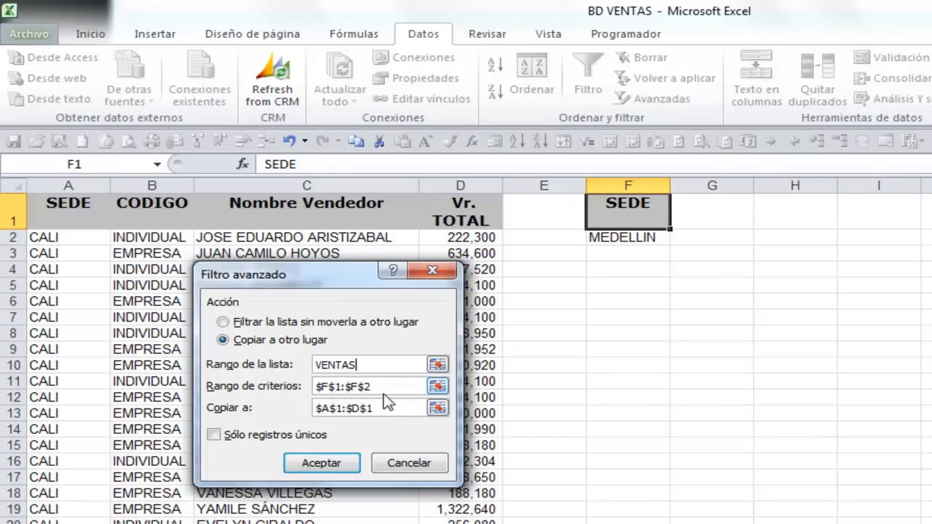
click(319, 468)
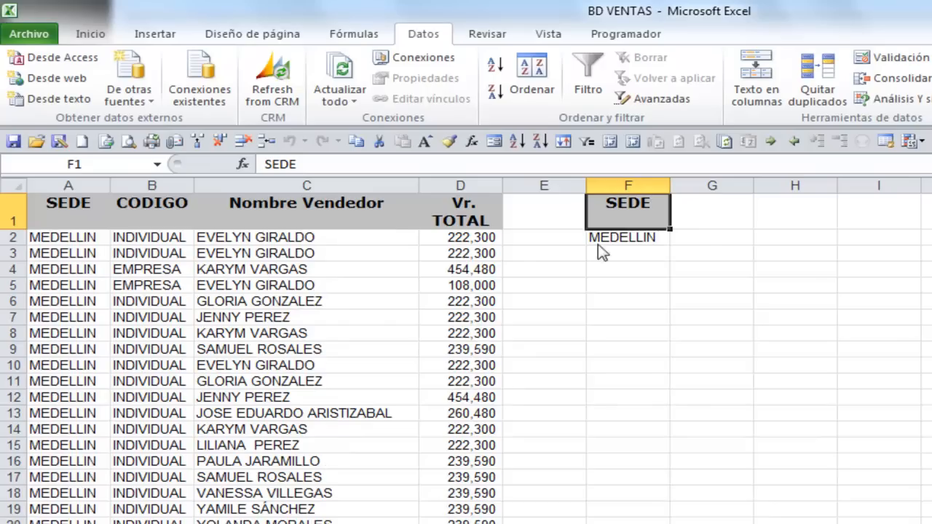
click(631, 240)
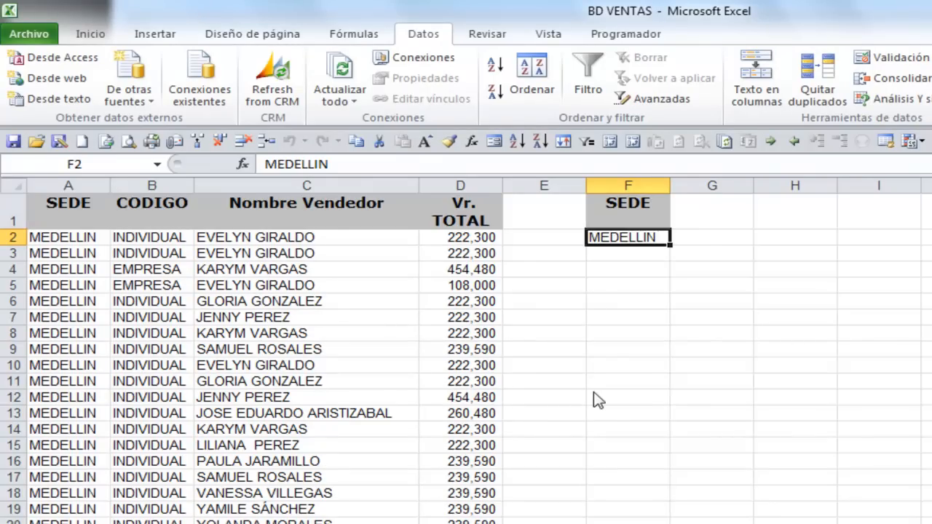
click(631, 212)
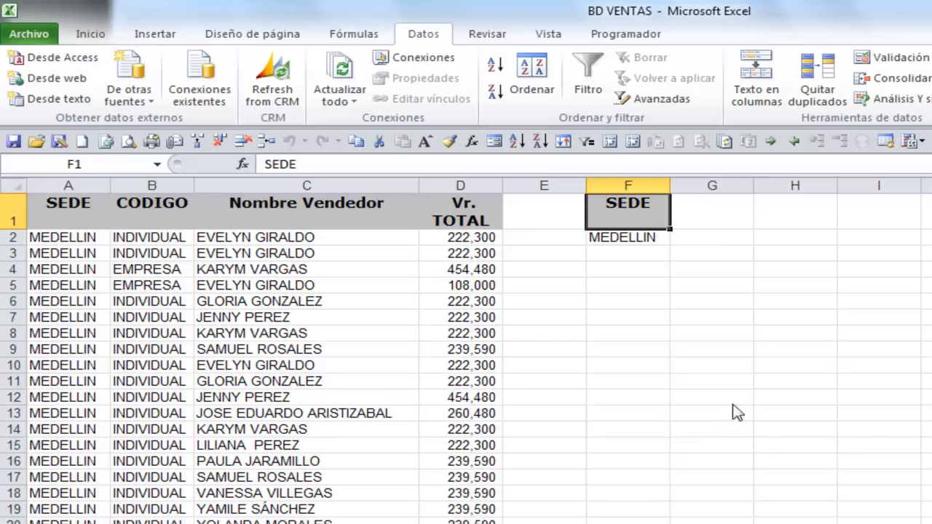
Add a second criterion by copying the CODIGO header to G1 and entering EMPRESA in G2
click(169, 221)
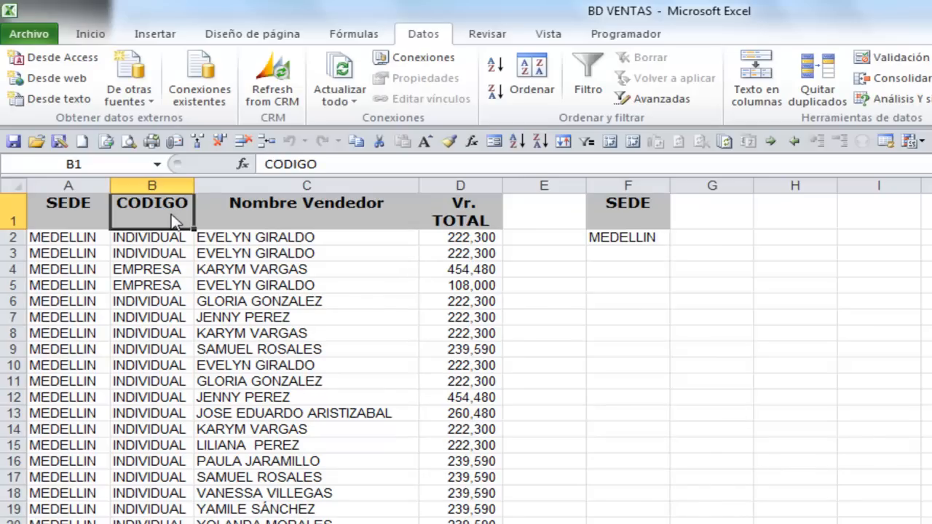
key(ctrl+c)
click(698, 217)
key(ctrl+v)
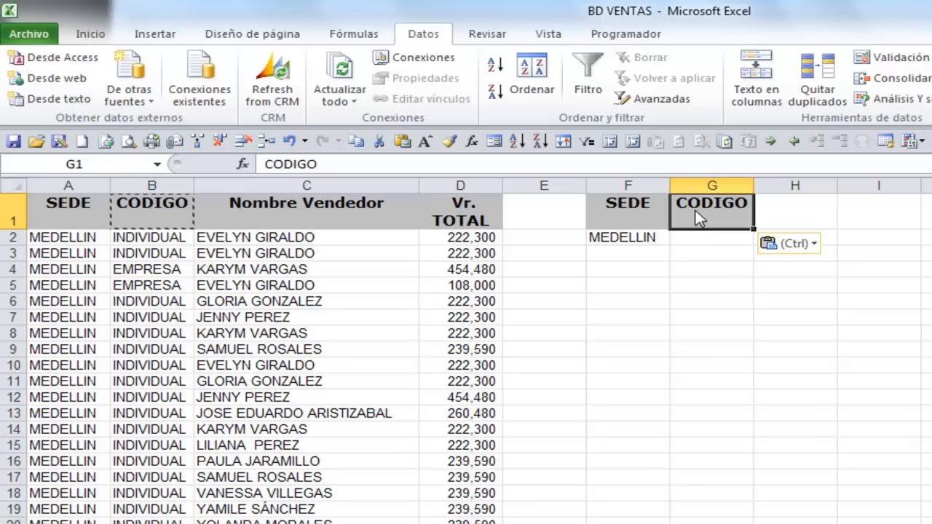
click(705, 244)
text(EMPRESA)
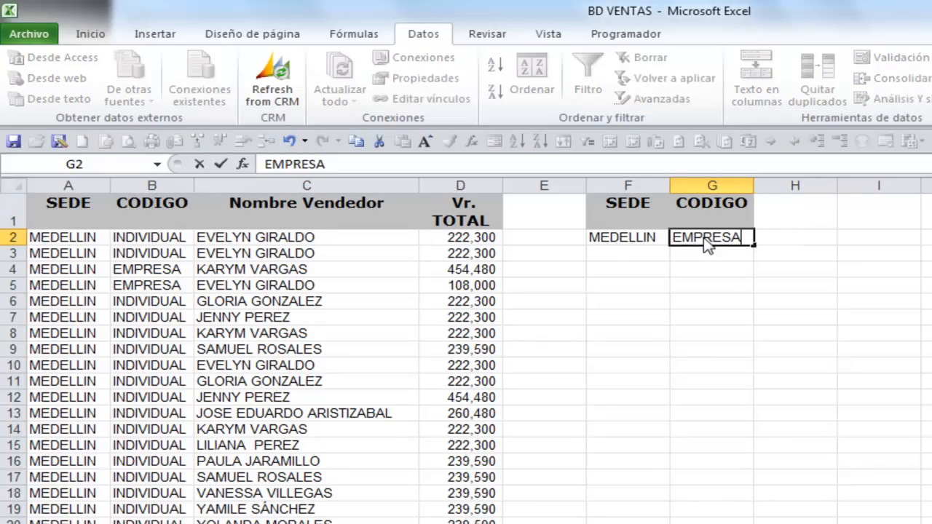
key(Return)
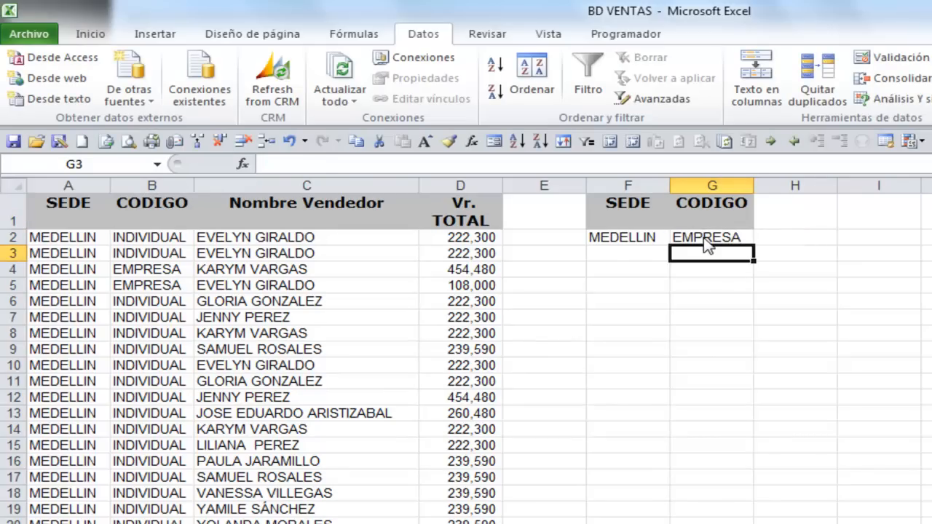
click(705, 240)
Start an advanced filter with VENTAS as the list range and set it to copy to another location
click(631, 210)
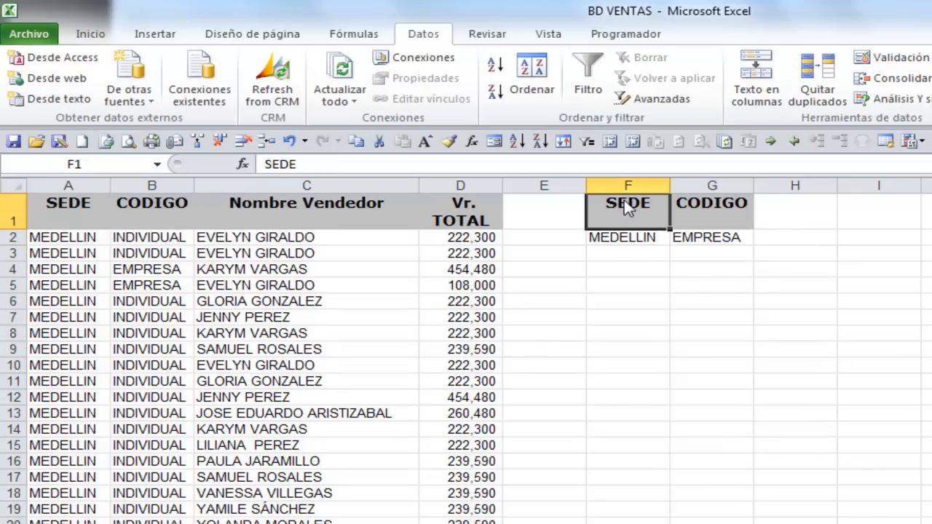
click(620, 104)
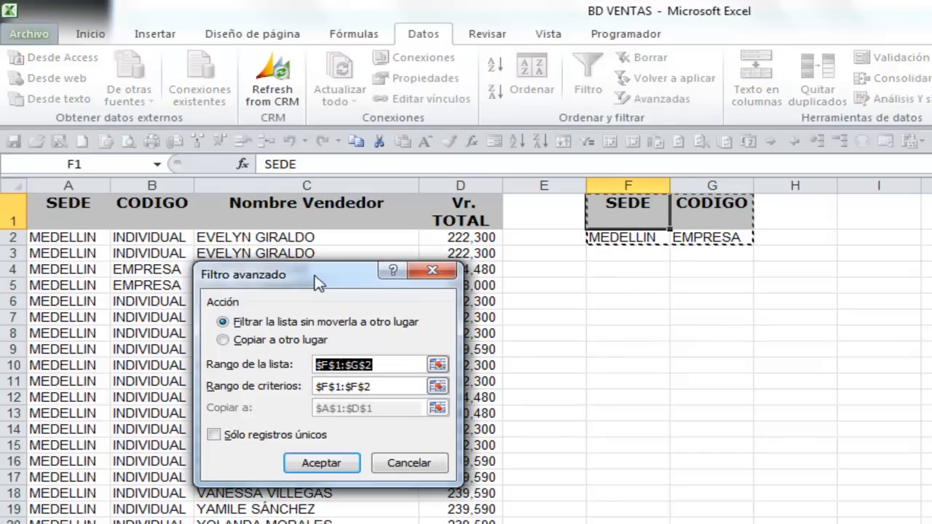
drag(318, 283, 331, 254)
text(VE)
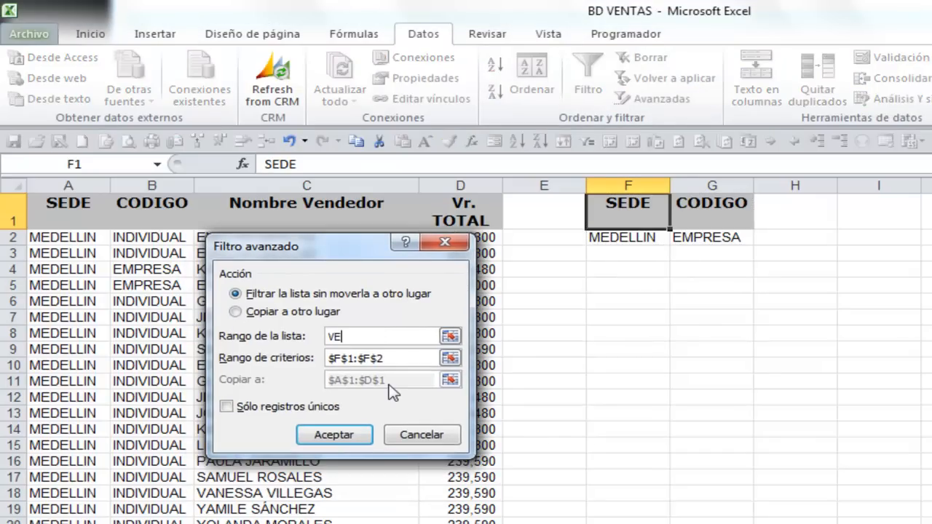
text(NTAS)
click(236, 312)
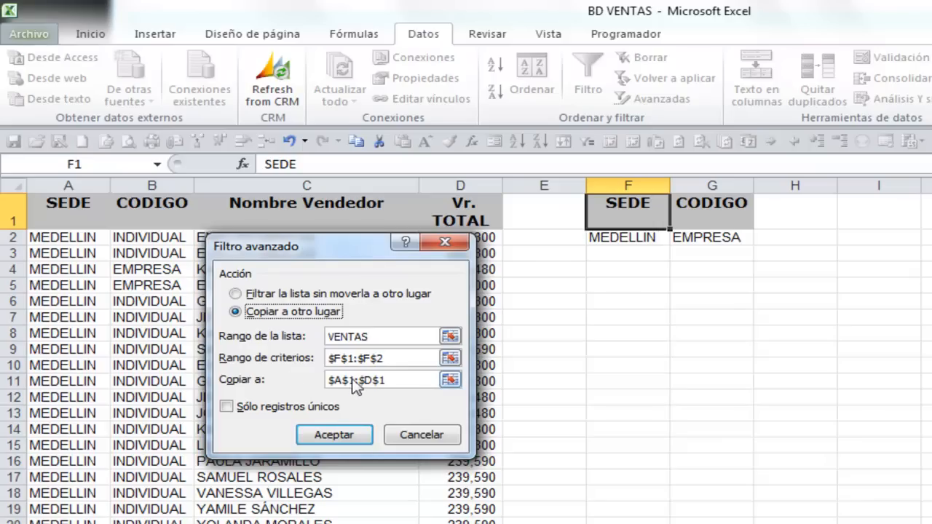
Extend the criteria range to F1:G2 on Hoja2 and run the filter
click(450, 357)
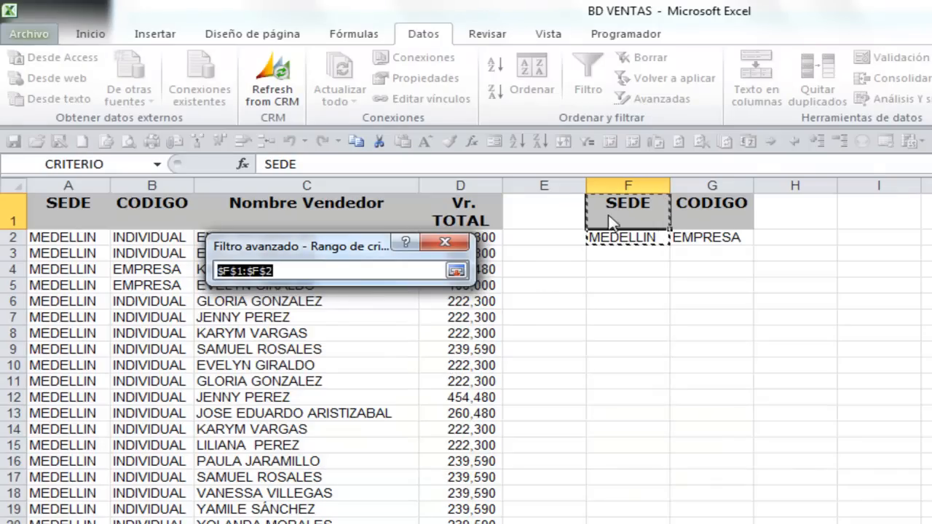
drag(612, 217, 704, 241)
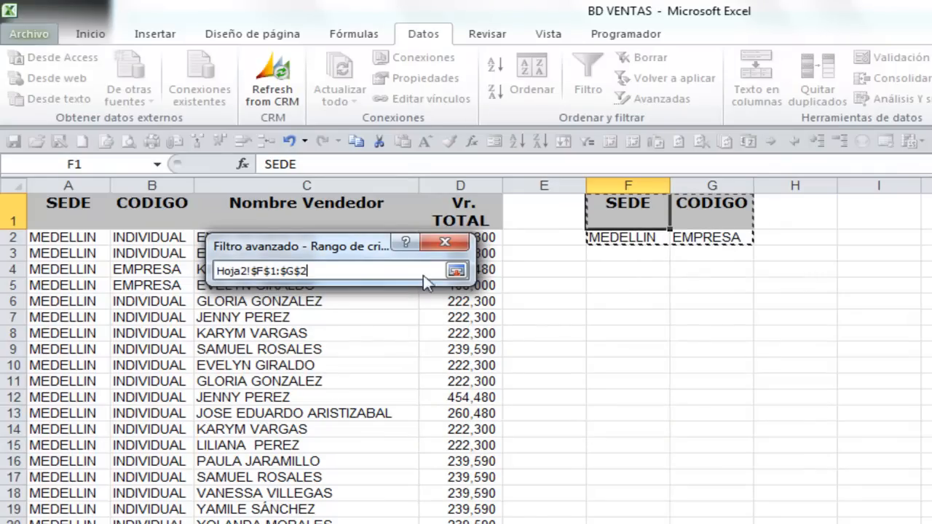
click(456, 270)
click(331, 436)
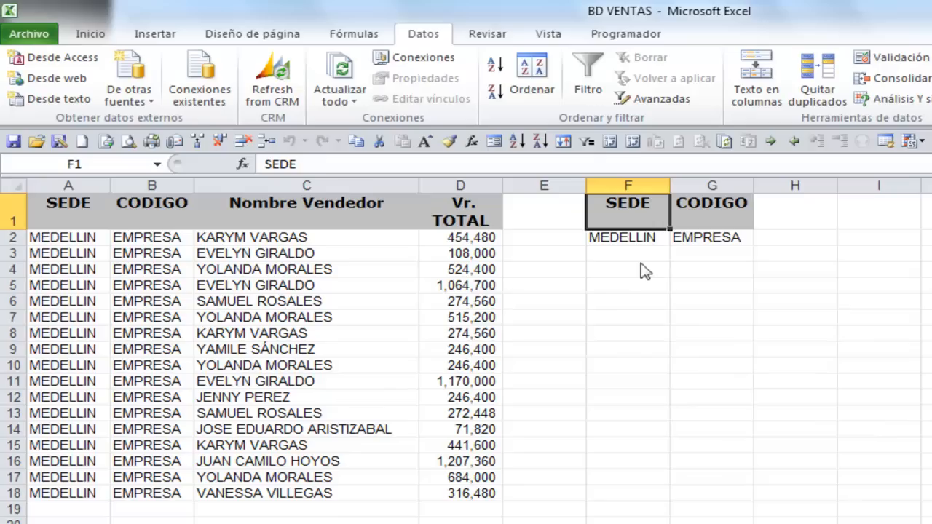
Replace the second criterion by copying the Vr. TOTAL header to G1 and entering >500000 in G2
click(481, 222)
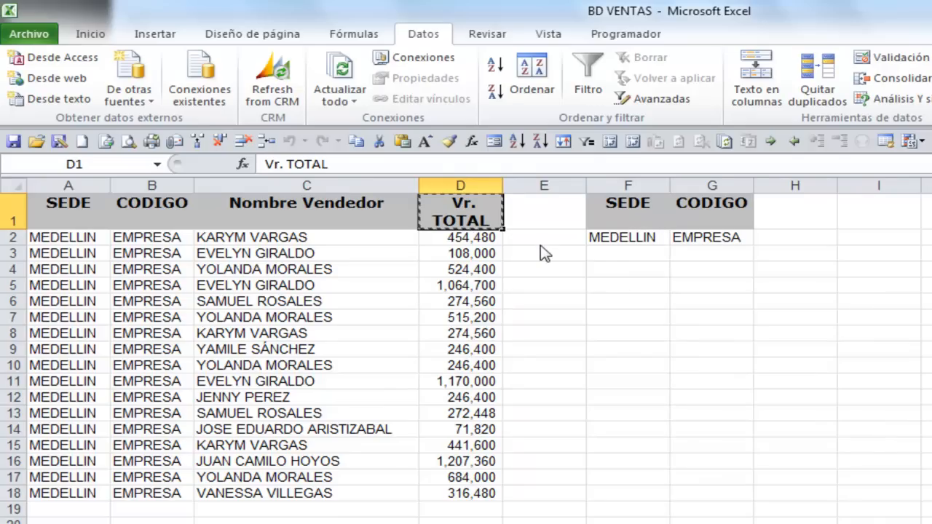
click(712, 220)
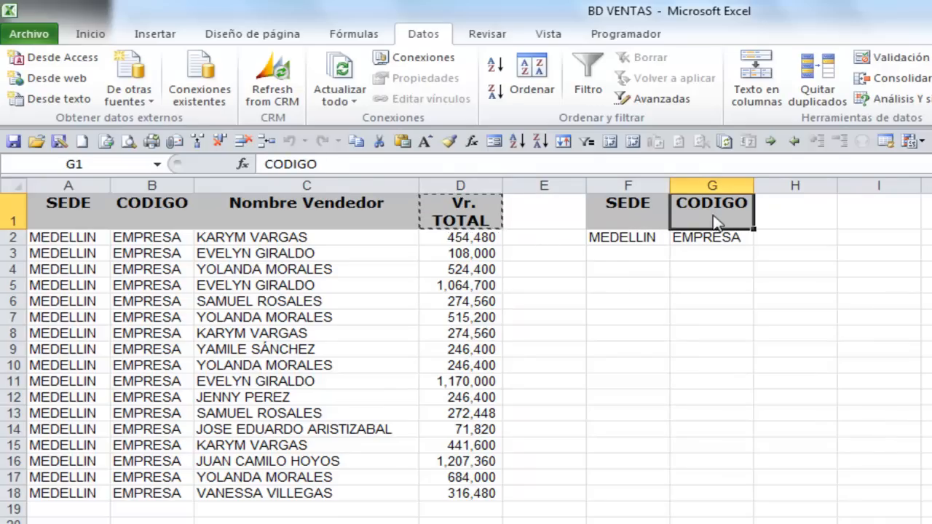
key(ctrl+v)
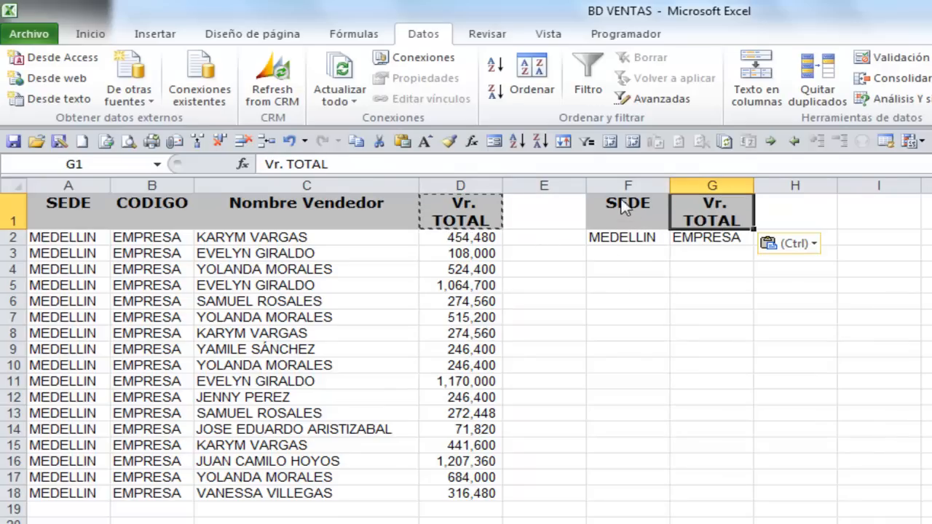
click(708, 240)
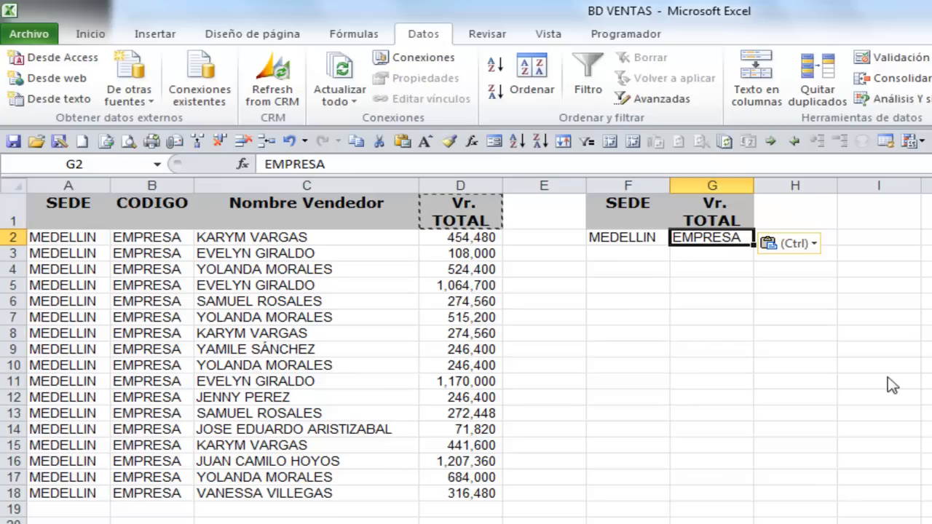
text(>5)
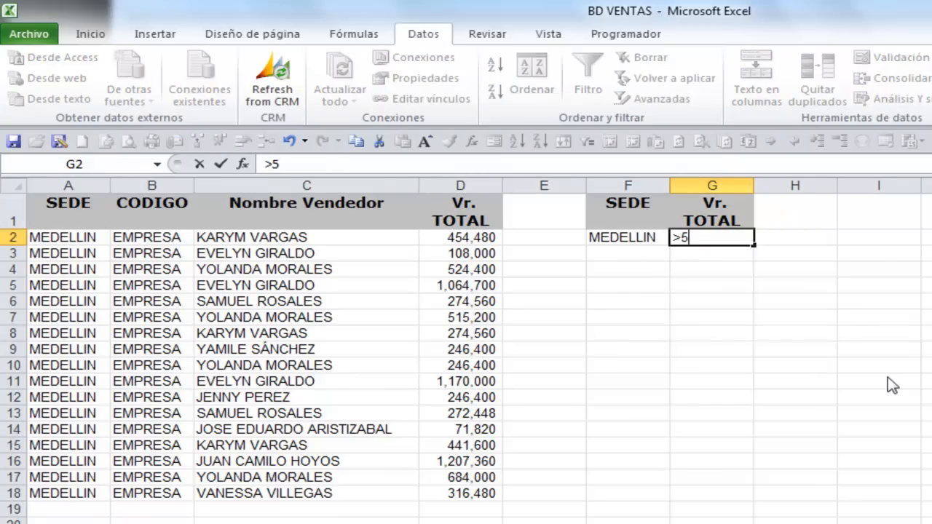
text(00000)
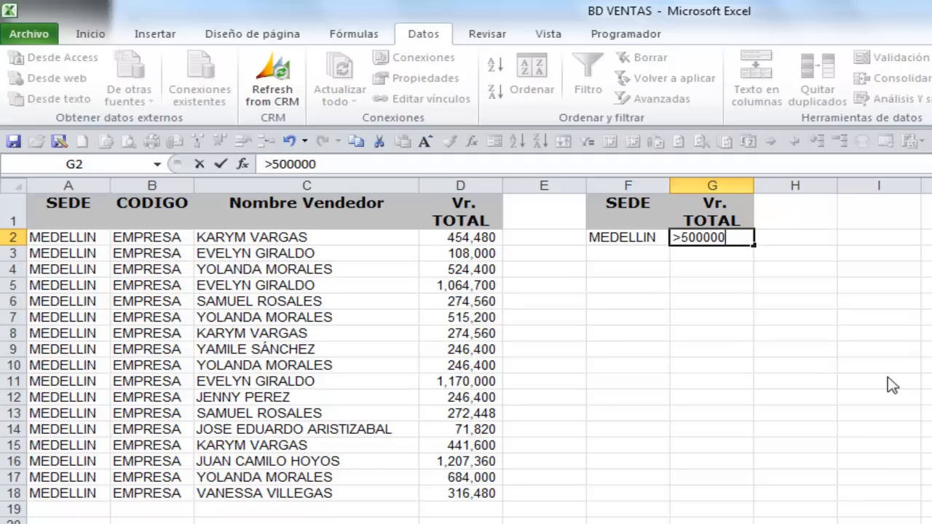
click(714, 215)
click(713, 244)
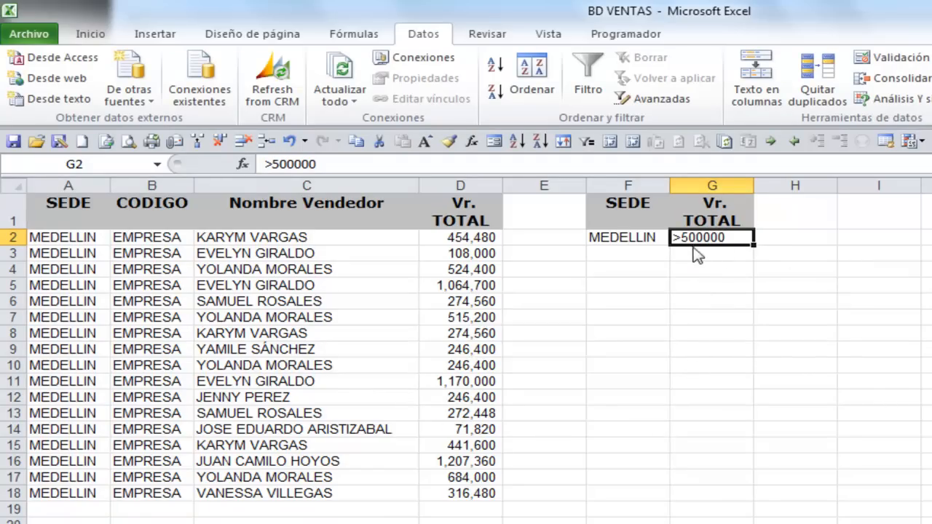
Run the advanced filter on the VENTAS list range with criteria F1:G2, copying the results to A1:D1
click(623, 223)
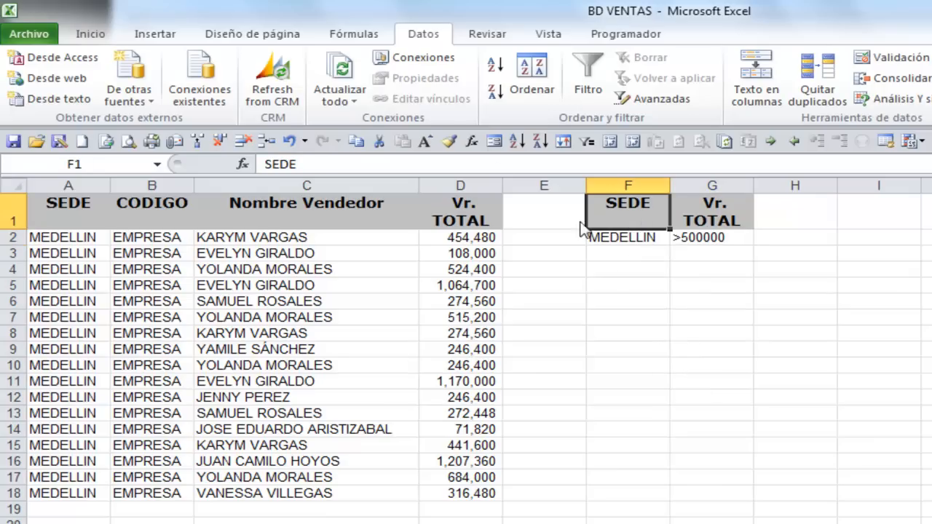
click(659, 102)
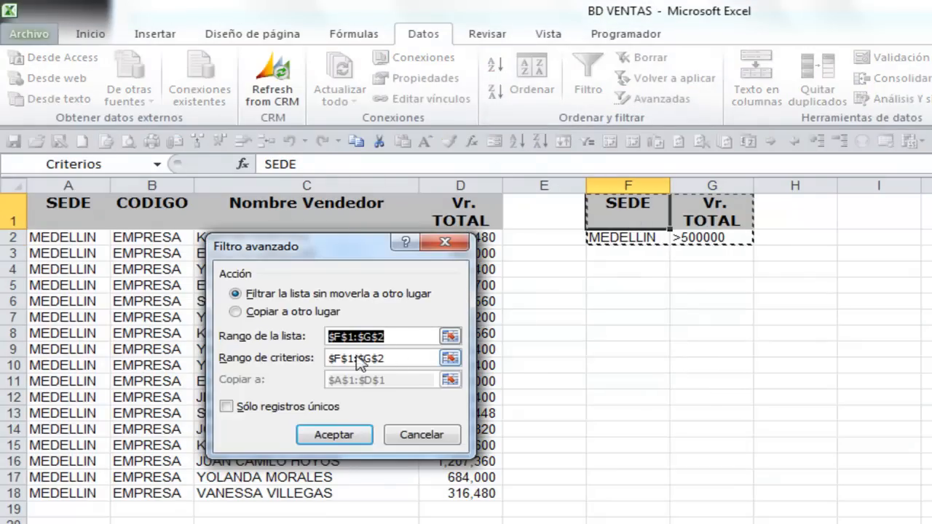
text(VENTAS)
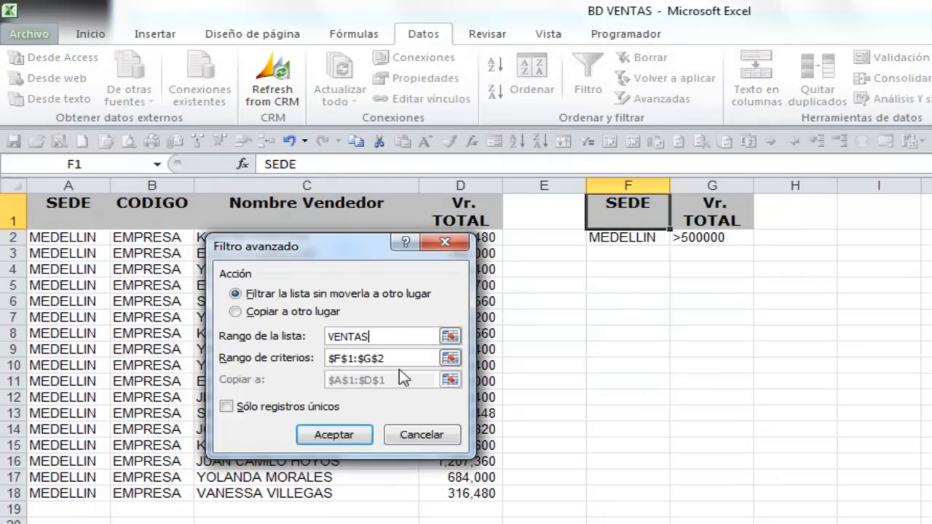
click(234, 312)
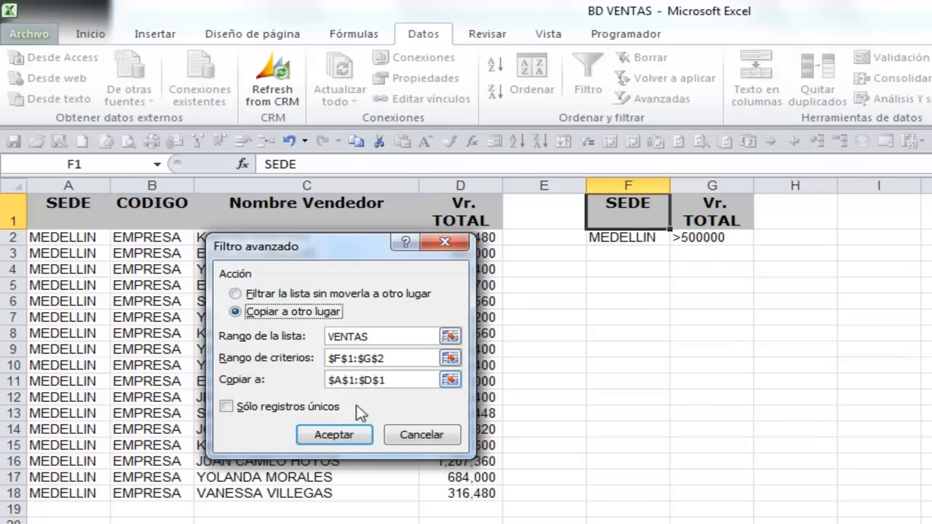
click(451, 358)
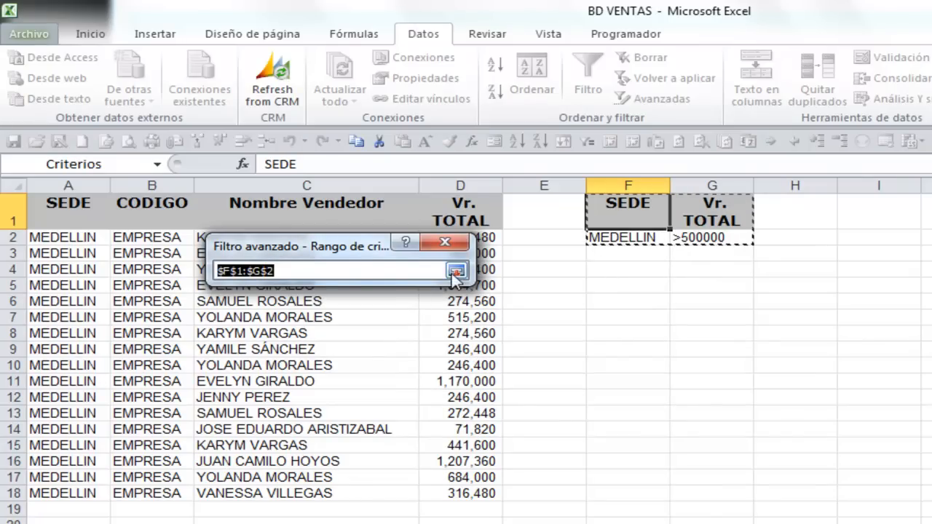
click(456, 272)
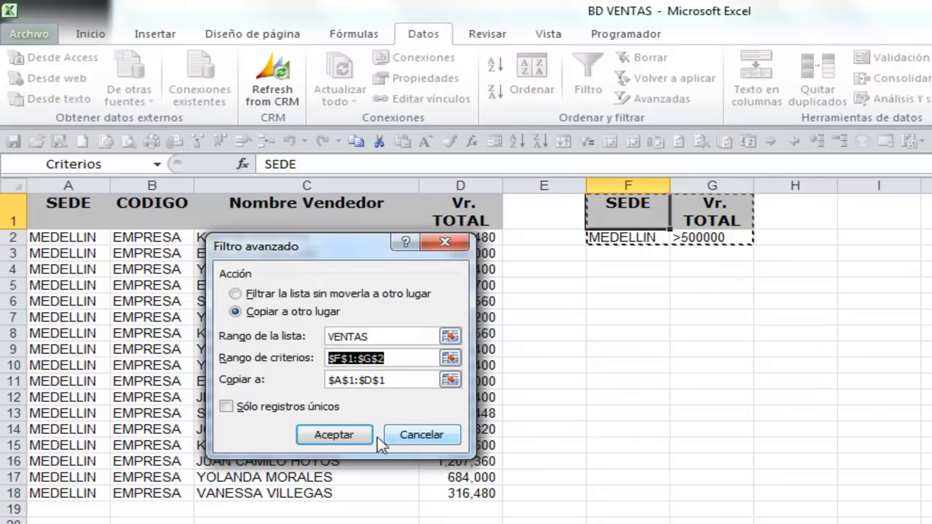
click(336, 440)
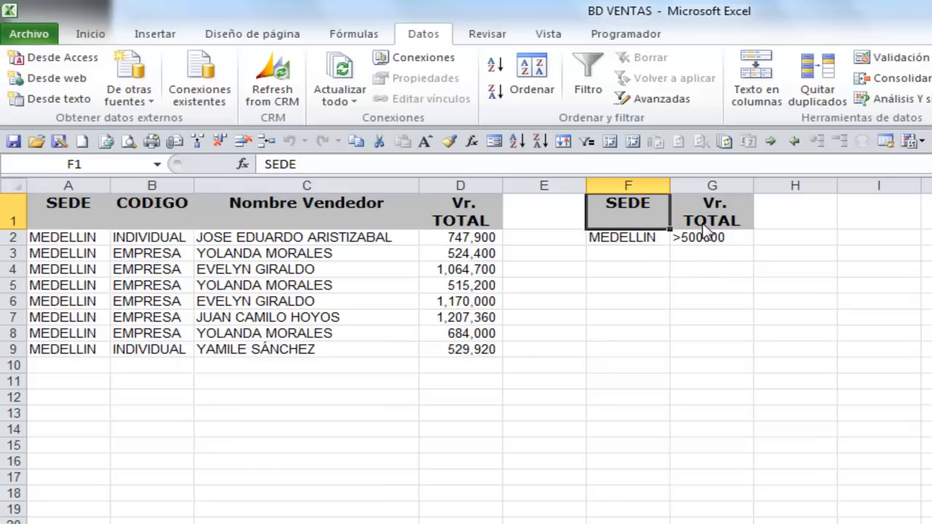
Add a third criterion by copying the CODIGO header to H1 and entering EMPRESA in H2
click(150, 212)
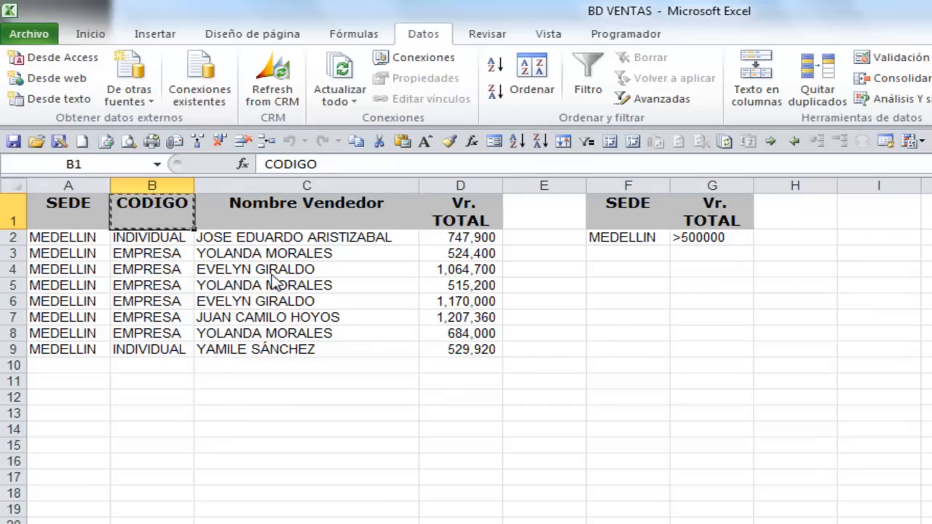
click(773, 223)
key(ctrl+v)
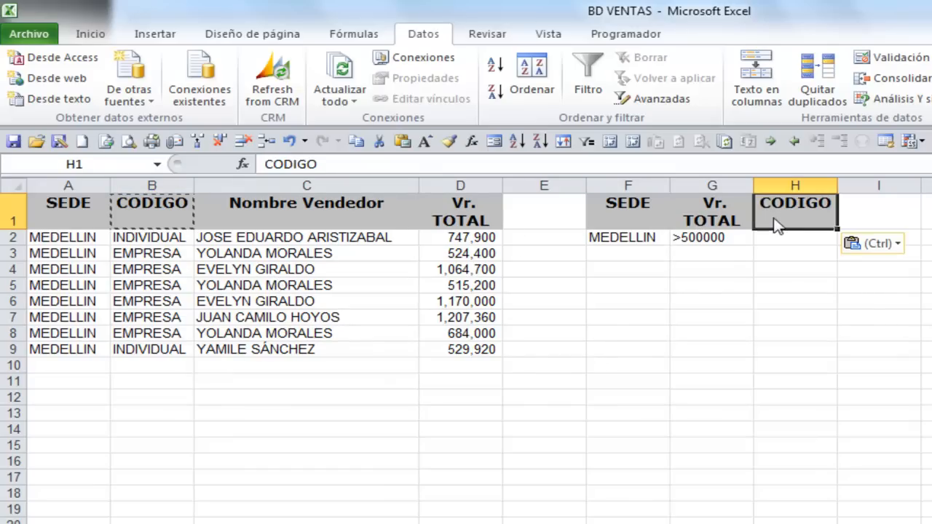
click(790, 250)
text(EMPRESA)
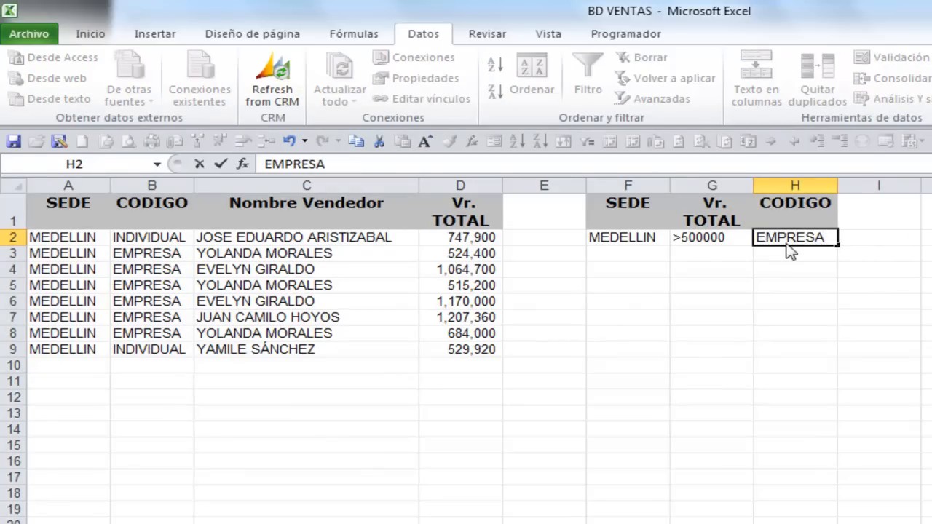
key(Return)
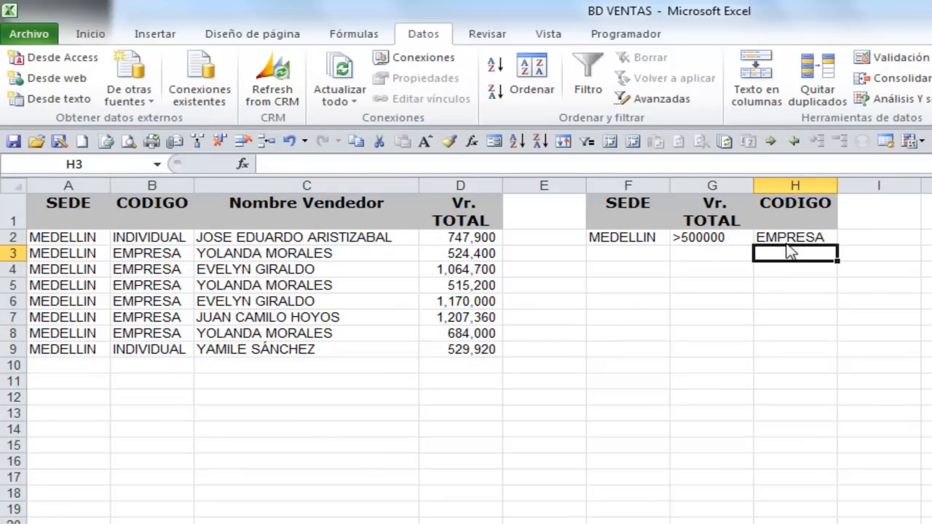
Run the advanced filter on VENTAS with the criteria range extended to F1:H2 on Hoja2, copying to another location
click(631, 218)
click(646, 109)
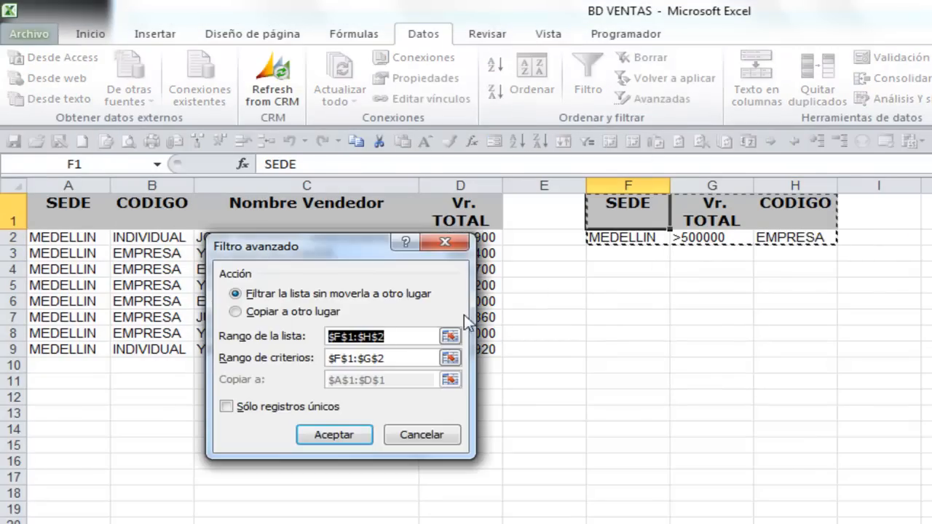
text(VENTAS)
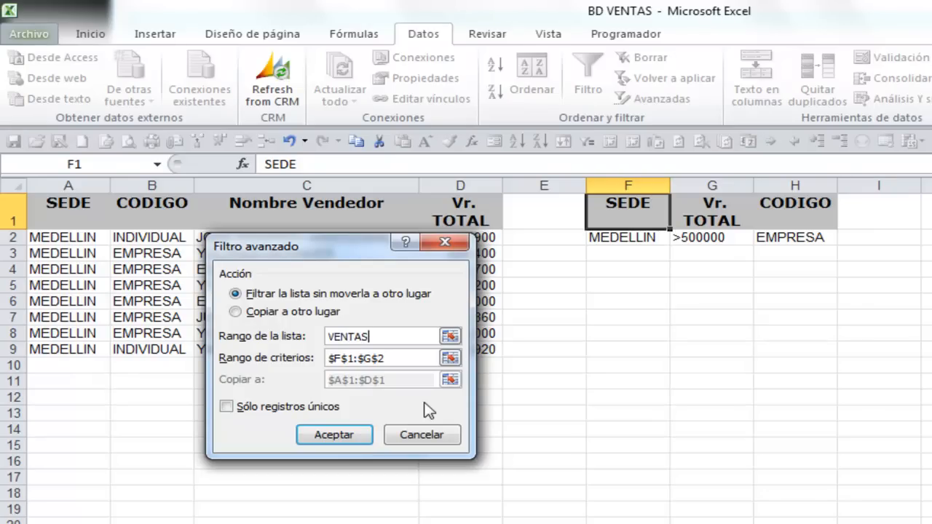
click(234, 312)
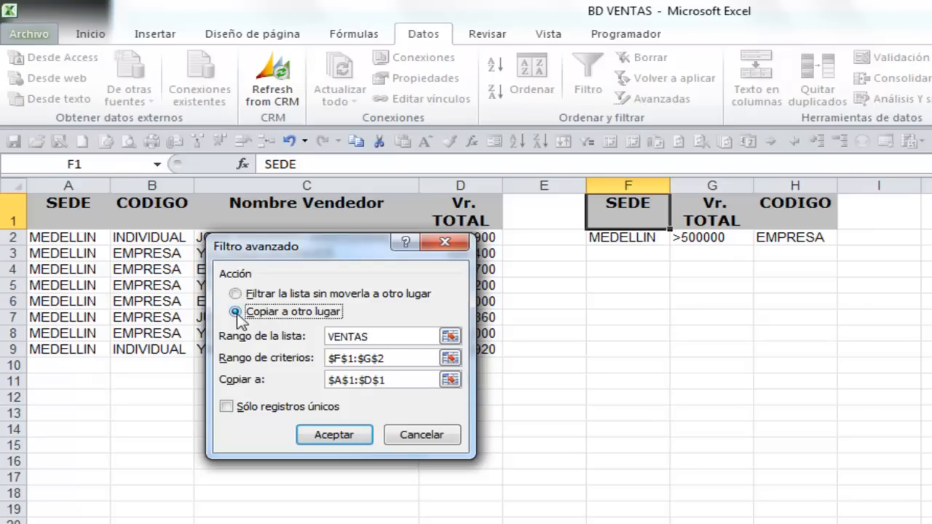
click(451, 357)
drag(663, 200, 806, 239)
click(456, 271)
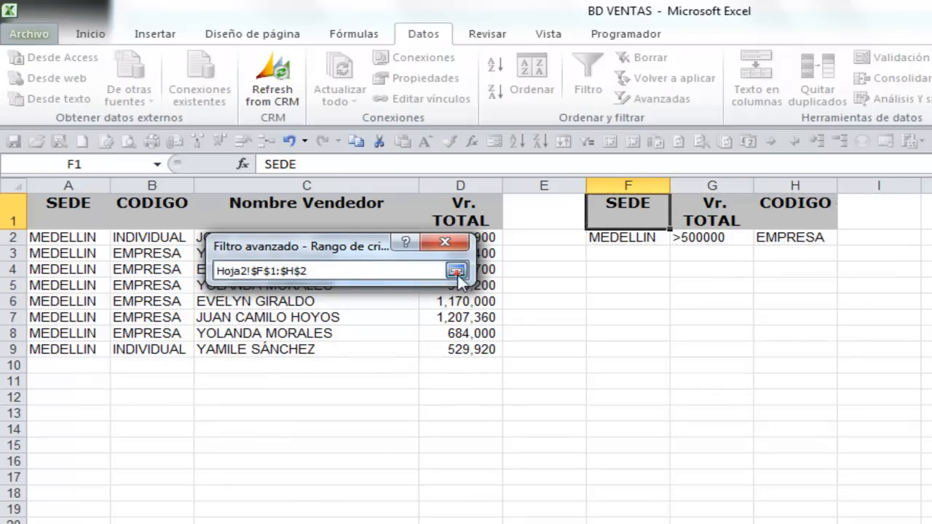
click(329, 435)
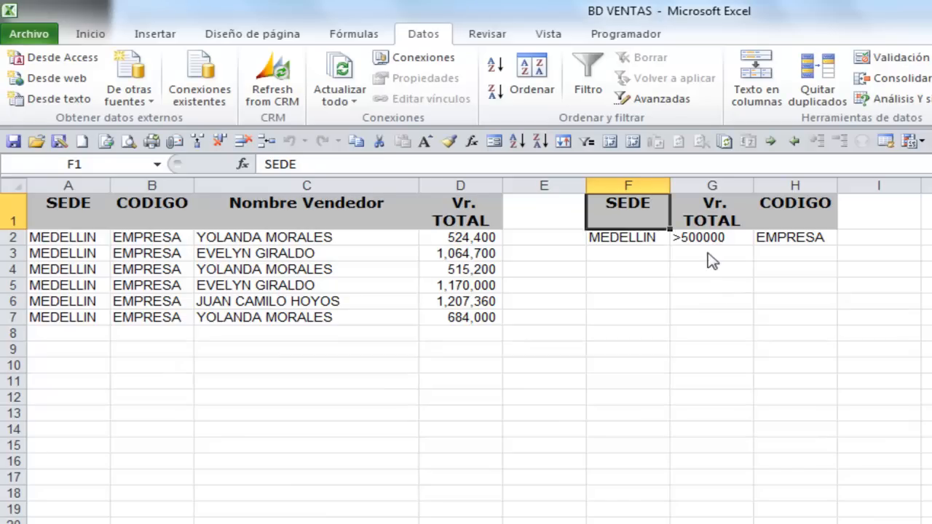
Enter CALI in F3 as an alternative SEDE criterion below MEDELLIN
drag(697, 248, 792, 250)
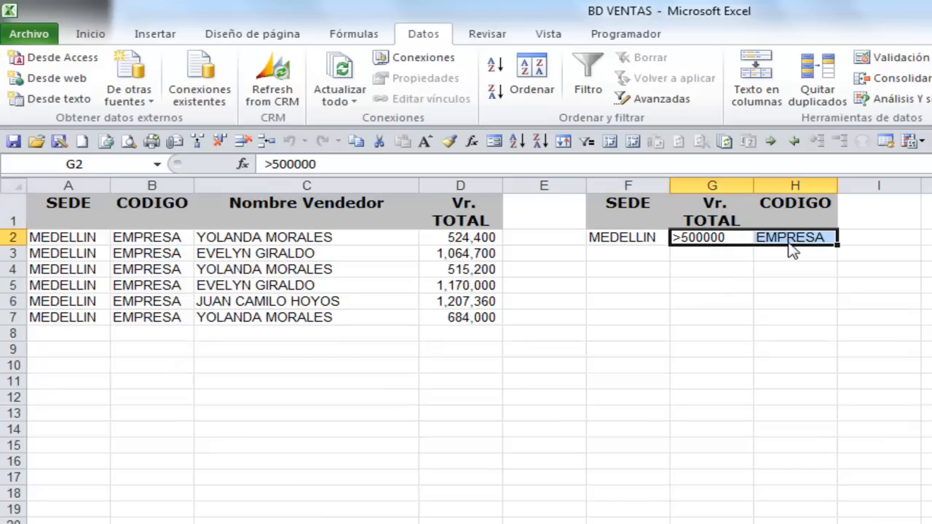
click(632, 257)
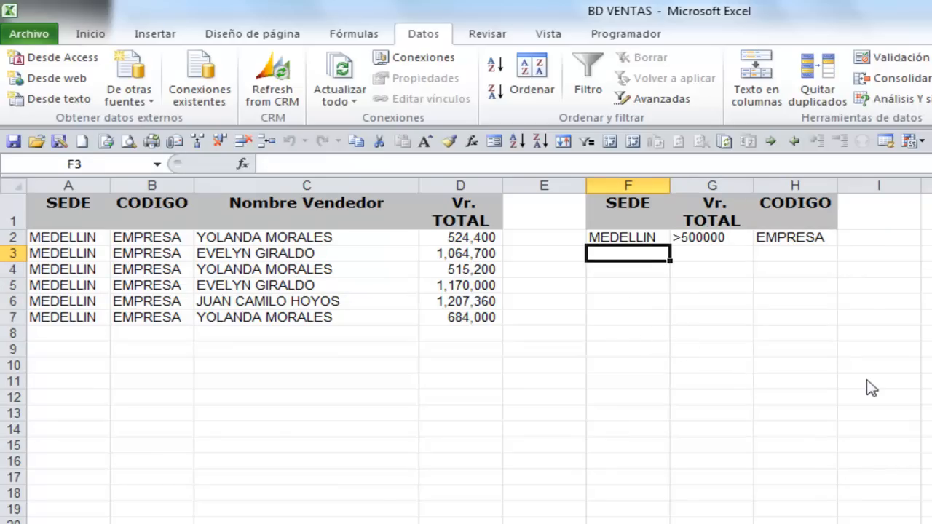
text(CAL)
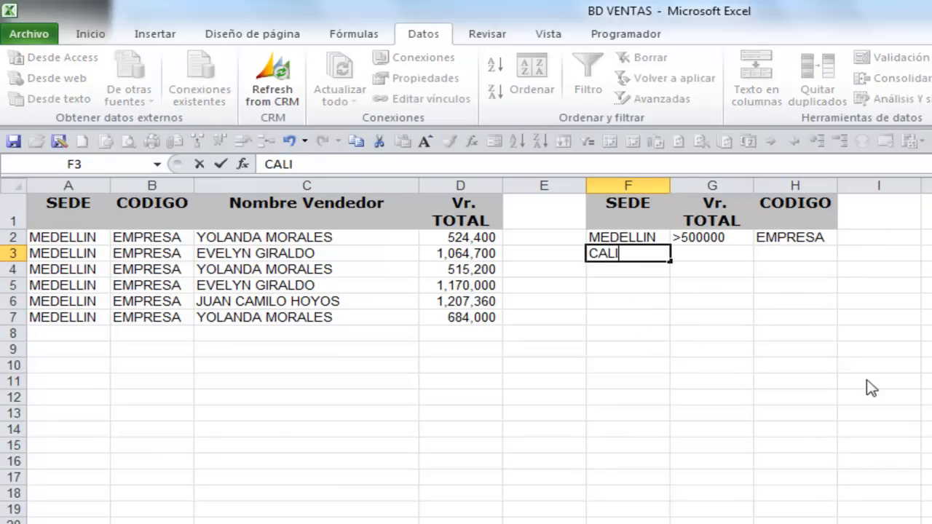
text(I)
click(646, 226)
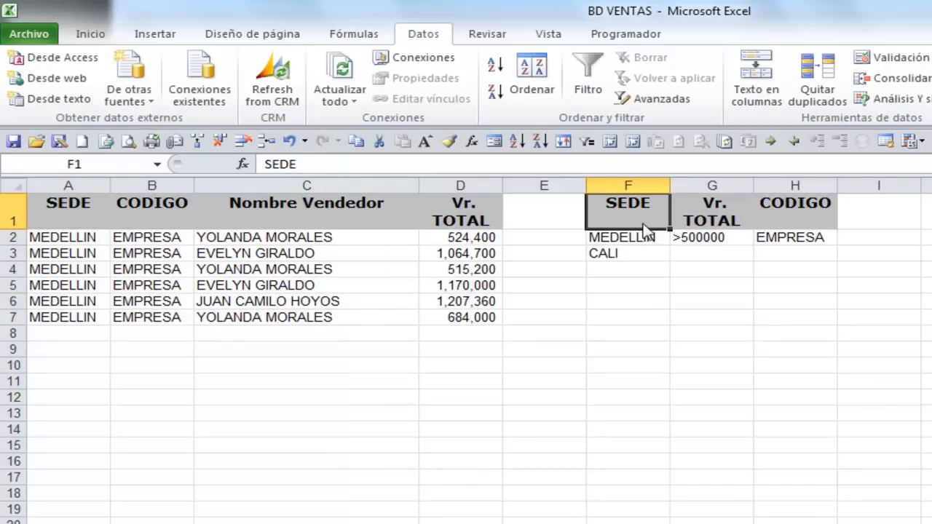
Run the advanced filter on VENTAS using only F1:F3 on Hoja2 as the criteria range, copying to another location
drag(644, 237, 647, 255)
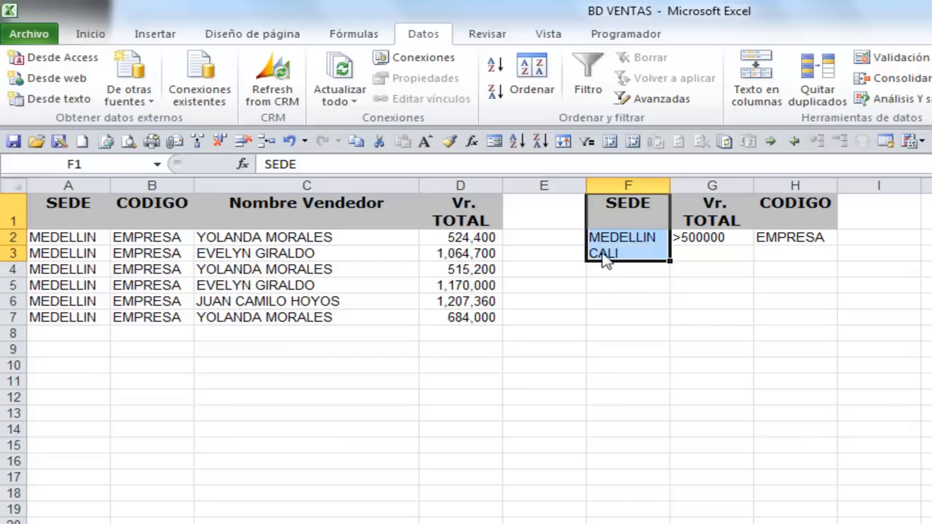
click(635, 99)
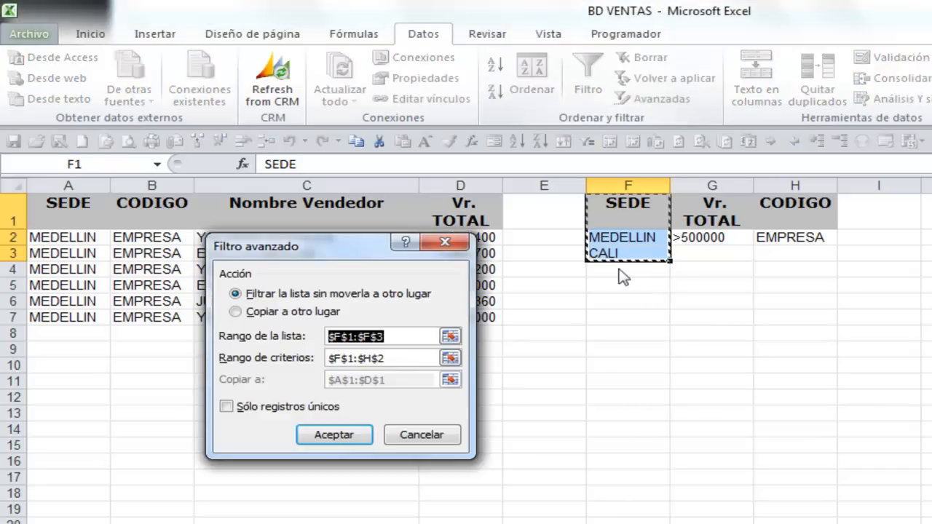
text(VENTAS)
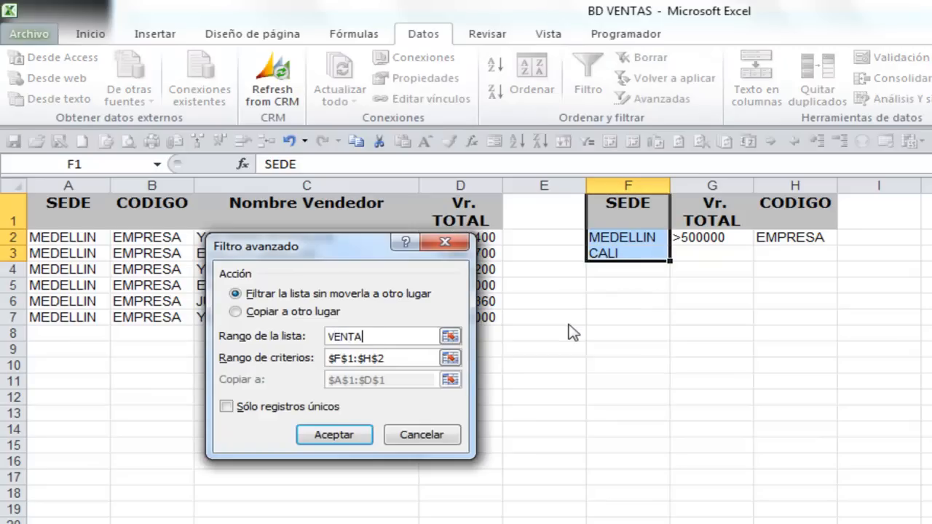
click(248, 313)
click(450, 358)
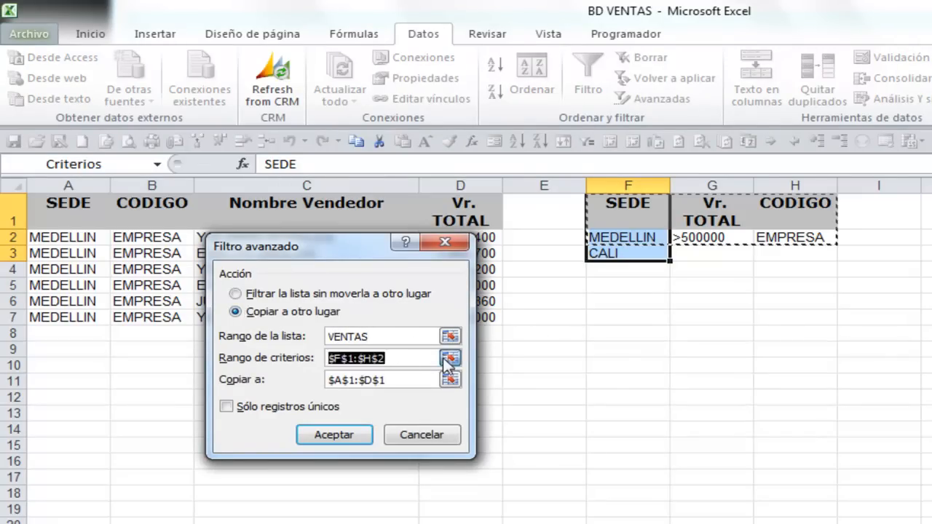
drag(643, 223, 639, 262)
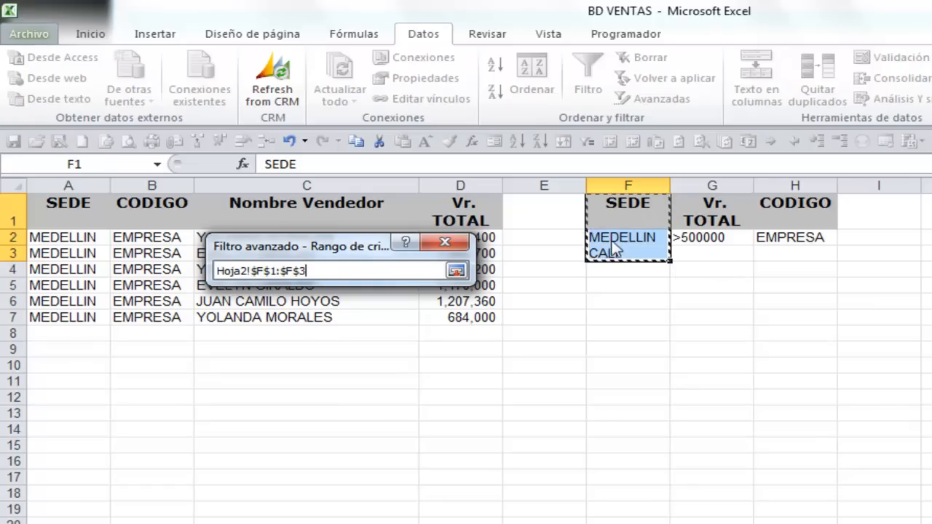
click(456, 271)
click(329, 436)
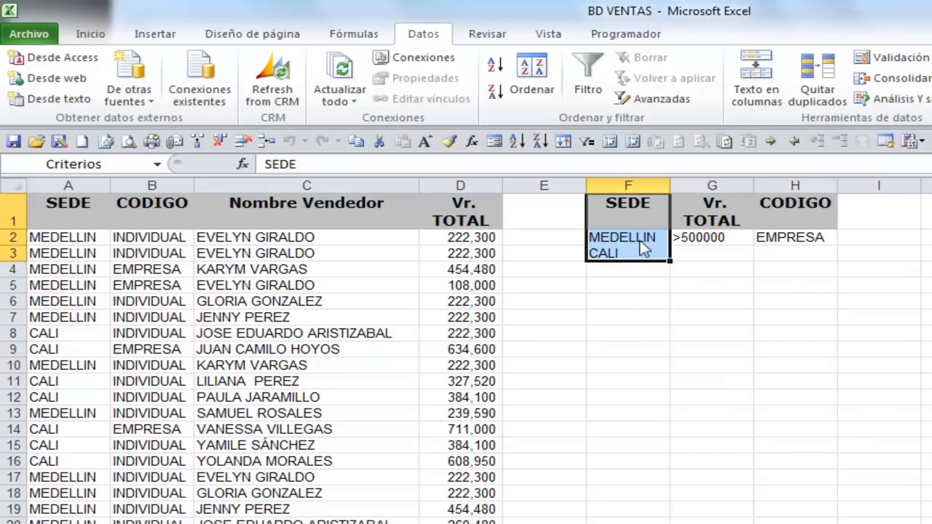
Clear the old criteria in F1:H3 and copy the Nombre Vendedor header into F1, fitting column F and row 1 to it
drag(636, 209, 785, 261)
key(Delete)
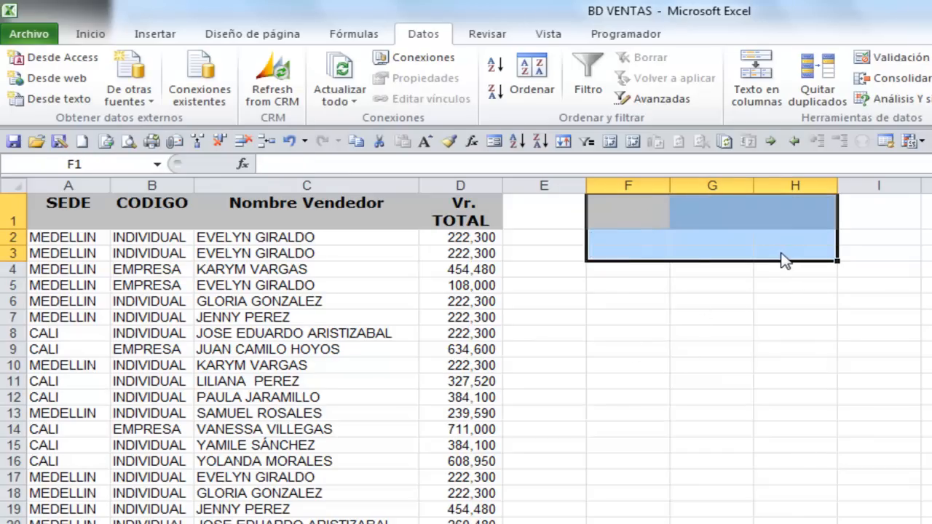
click(302, 222)
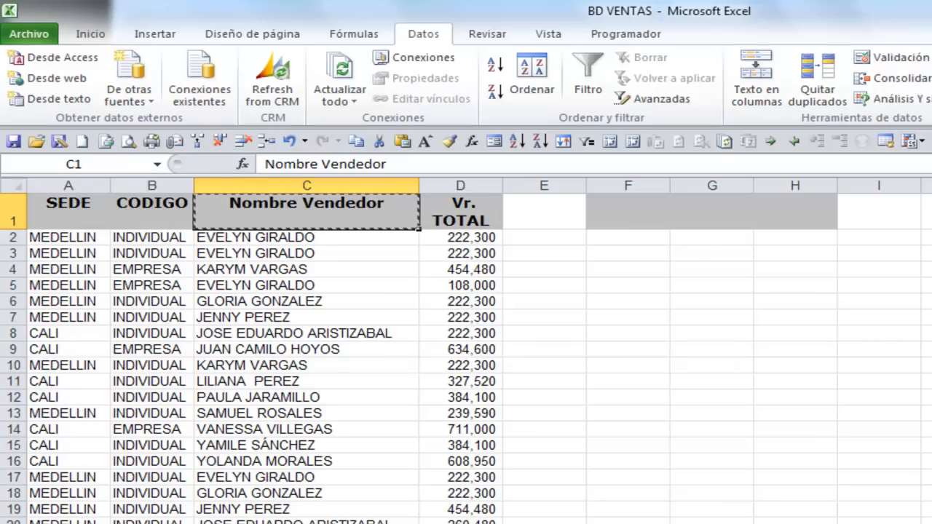
click(635, 223)
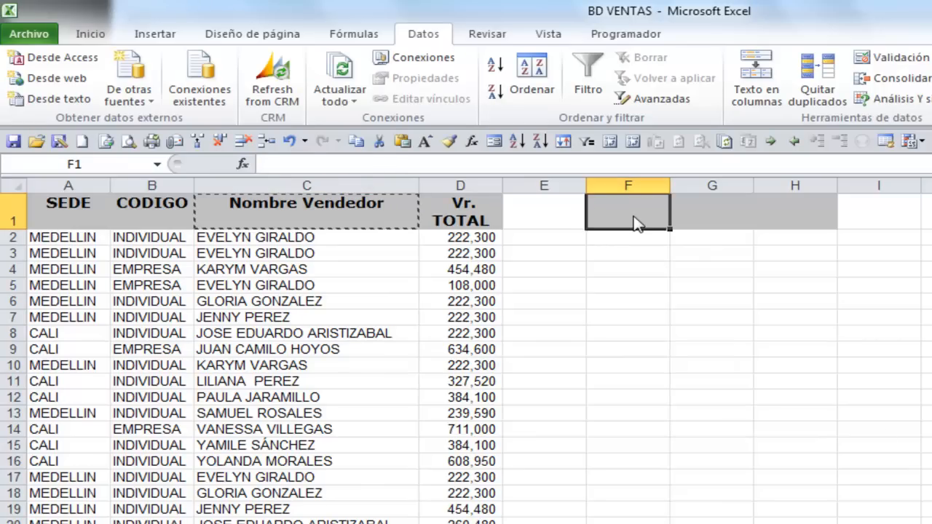
key(ctrl+v)
drag(671, 191, 753, 191)
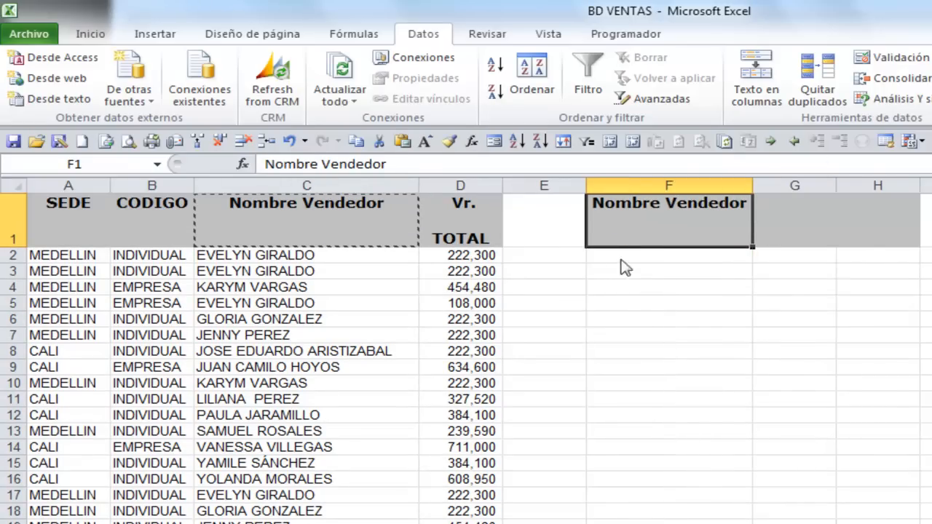
double_click(21, 248)
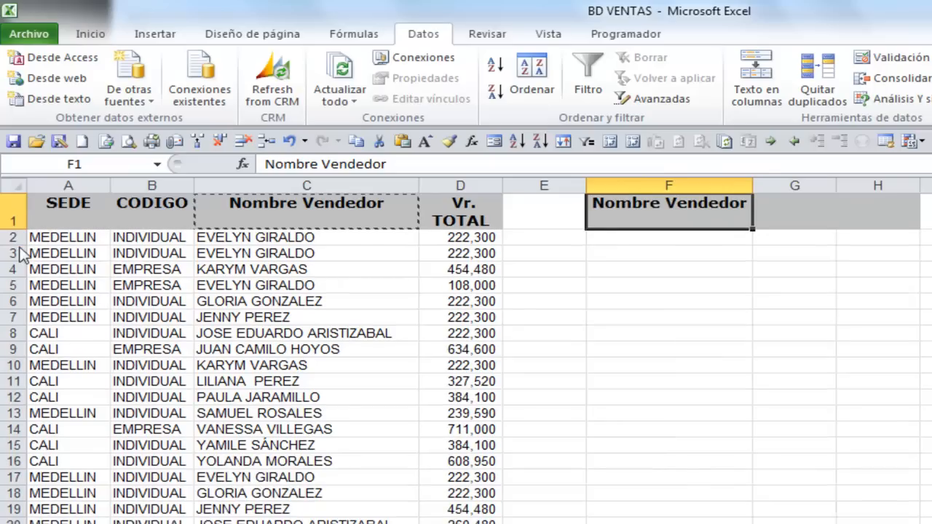
Enter P* in F2 as the Nombre Vendedor criterion
click(663, 251)
click(659, 239)
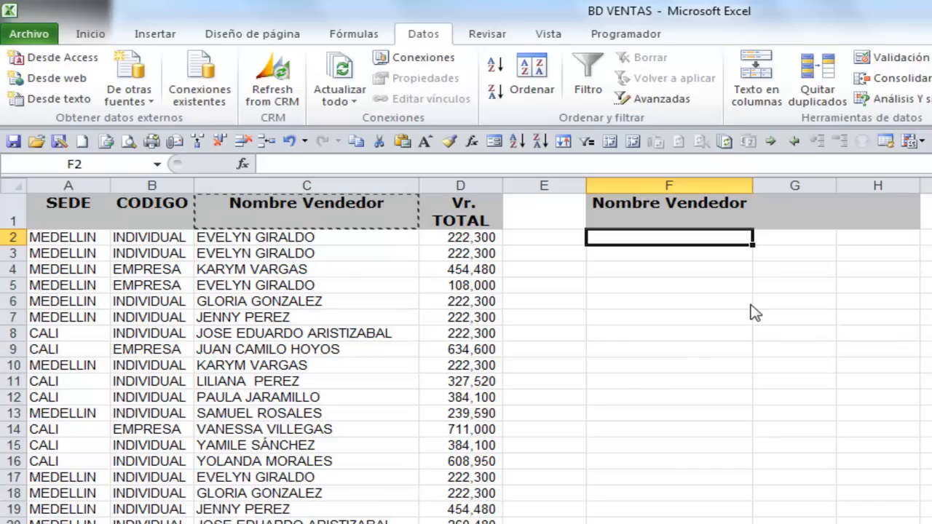
text(P)
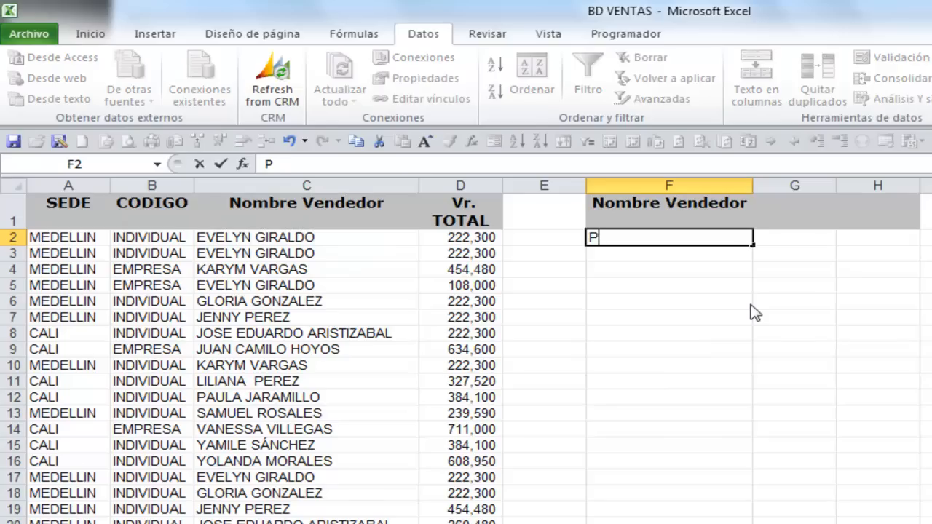
text(*)
click(654, 224)
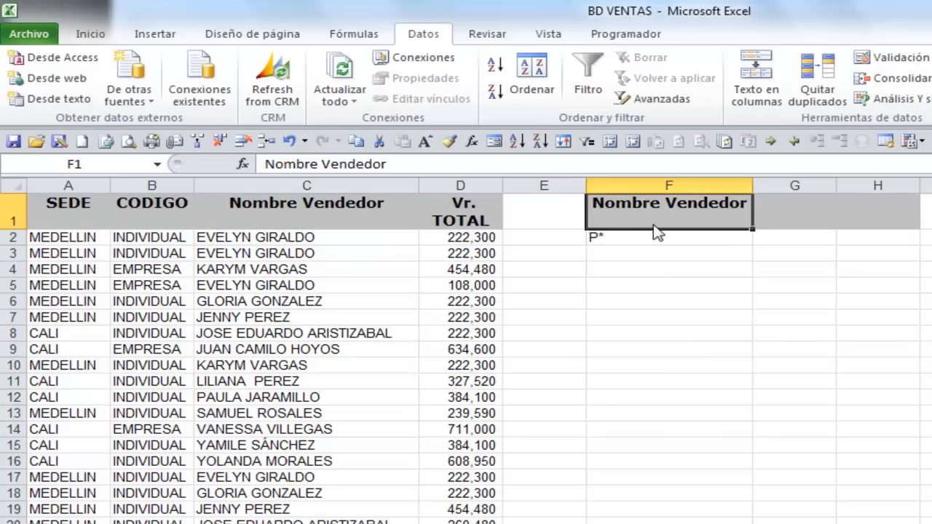
click(616, 243)
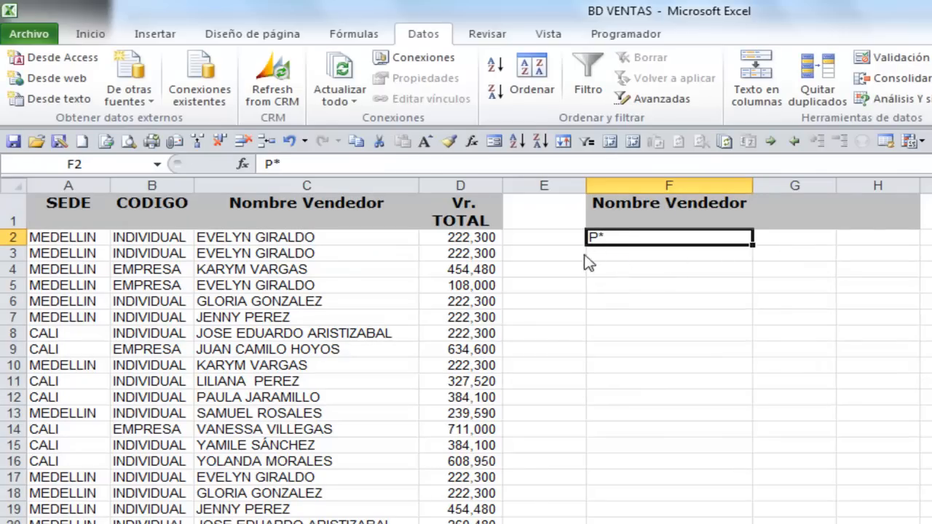
click(626, 213)
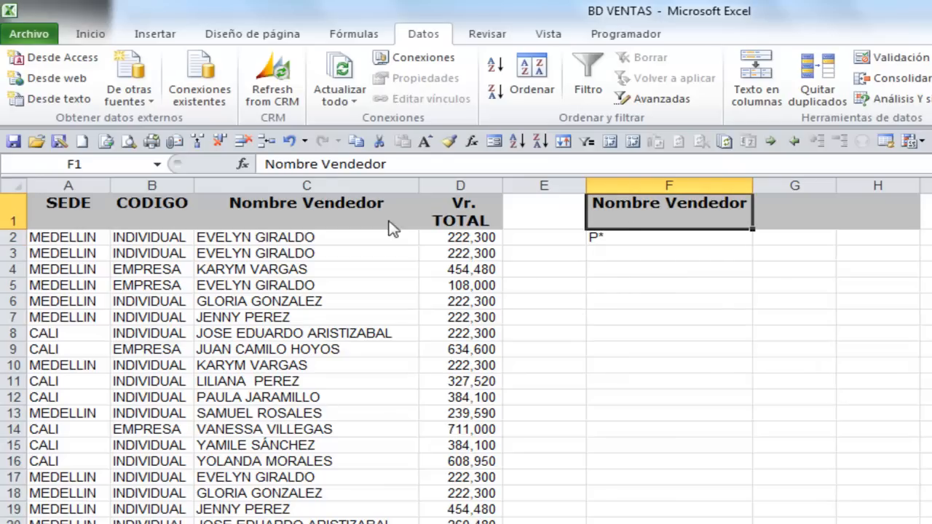
Run the advanced filter on VENTAS with F1:F2 as the criteria range, copying to A1:D1, and review the extracted rows
click(626, 98)
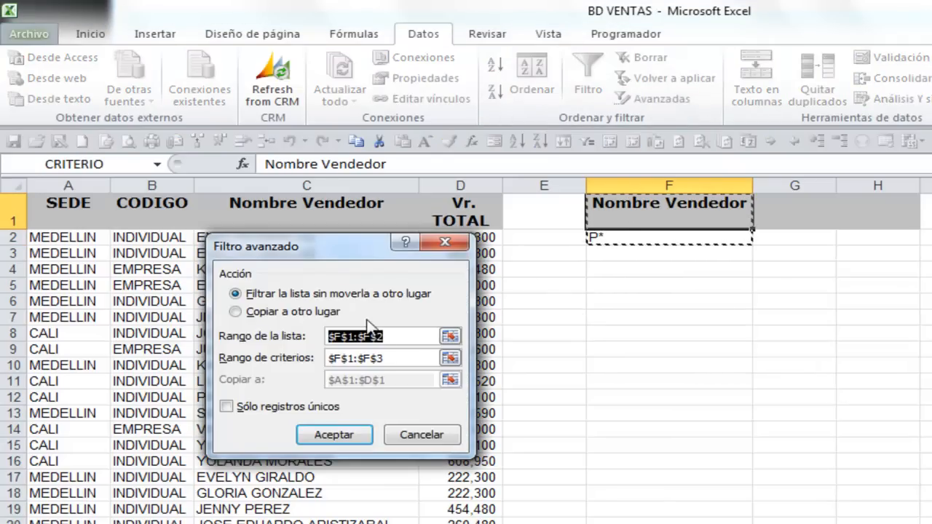
text(VENTAS)
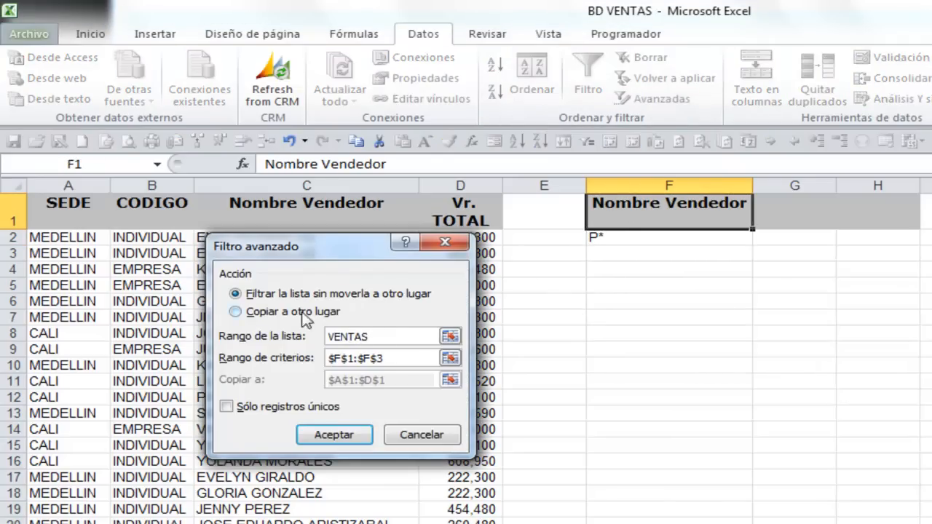
click(233, 313)
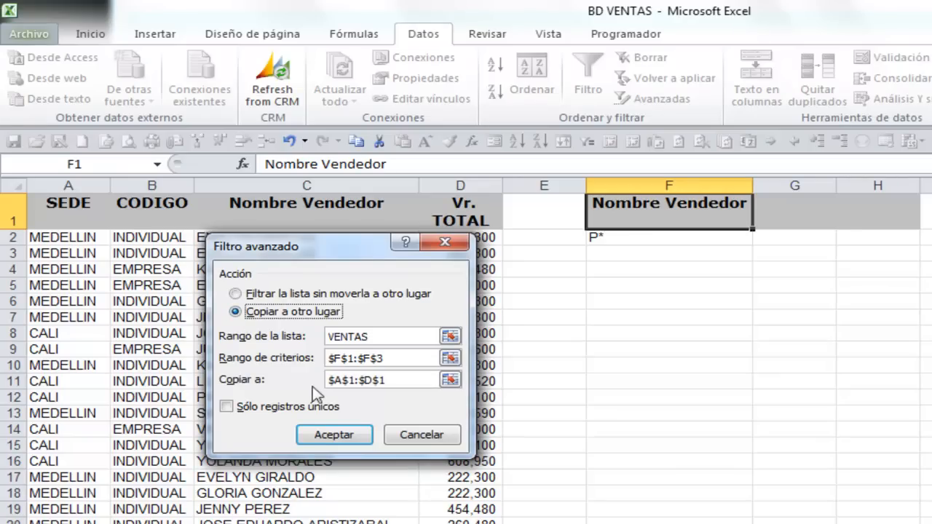
click(450, 357)
click(653, 217)
drag(654, 217, 649, 246)
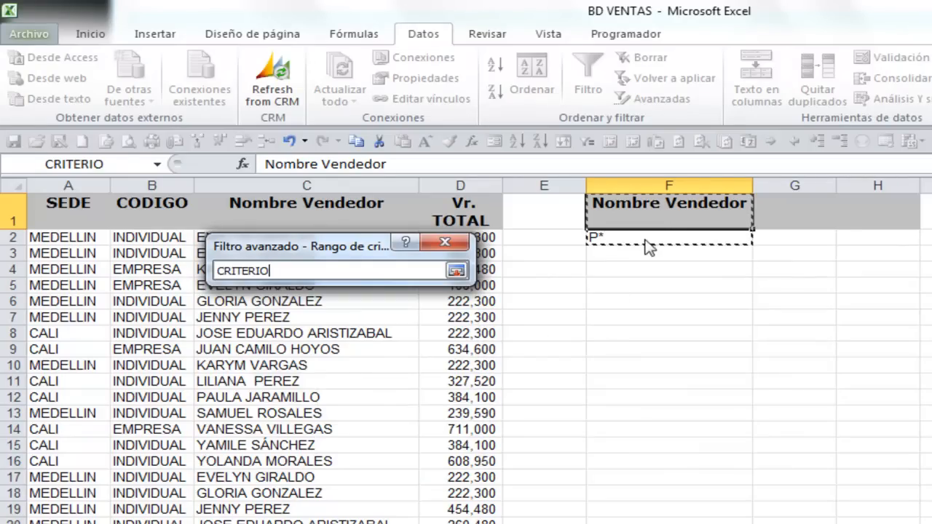
click(457, 272)
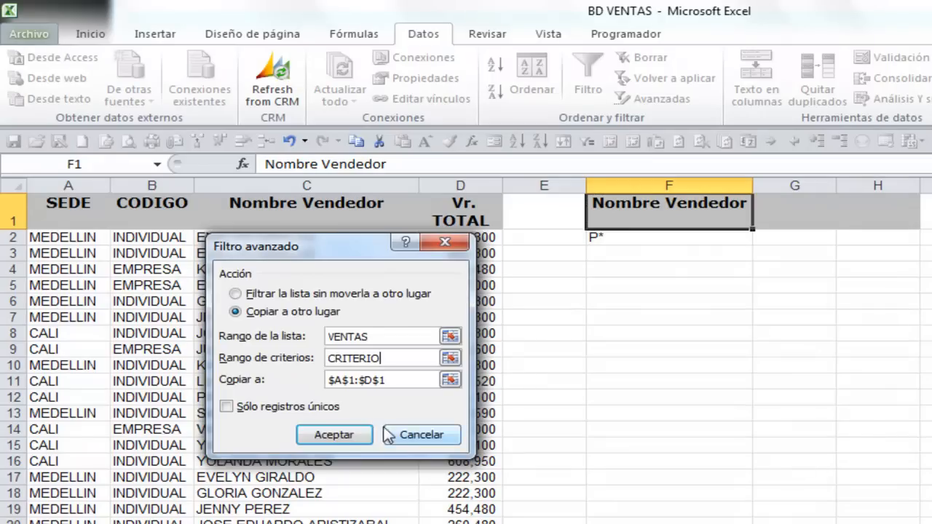
click(351, 435)
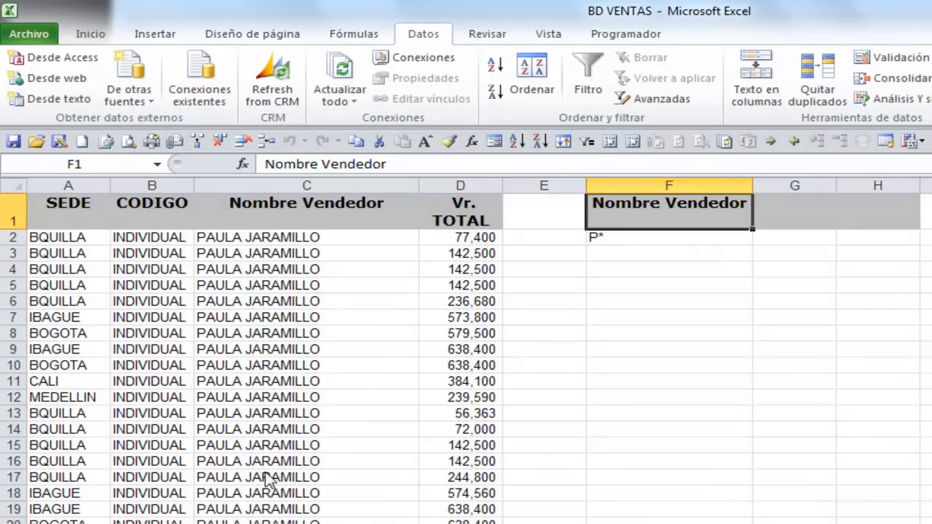
scroll(466, 357, down, 20)
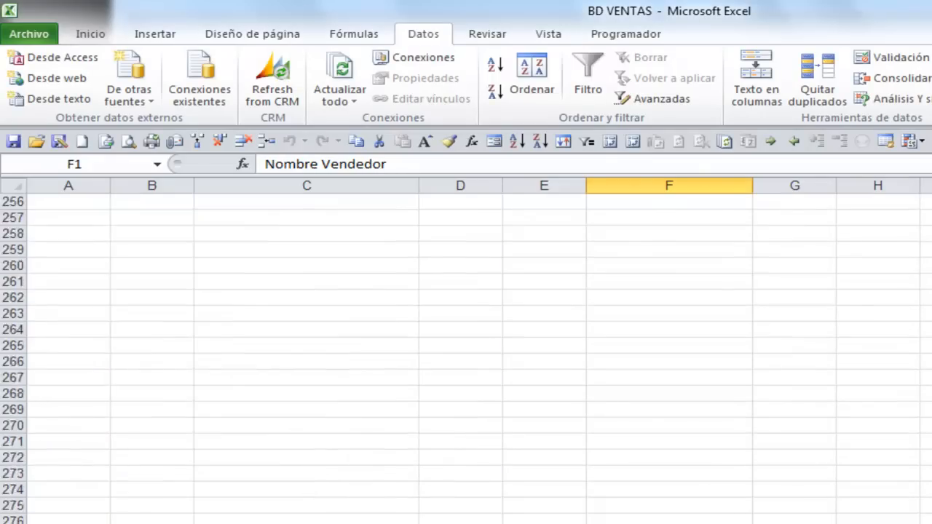
scroll(467, 357, up, 20)
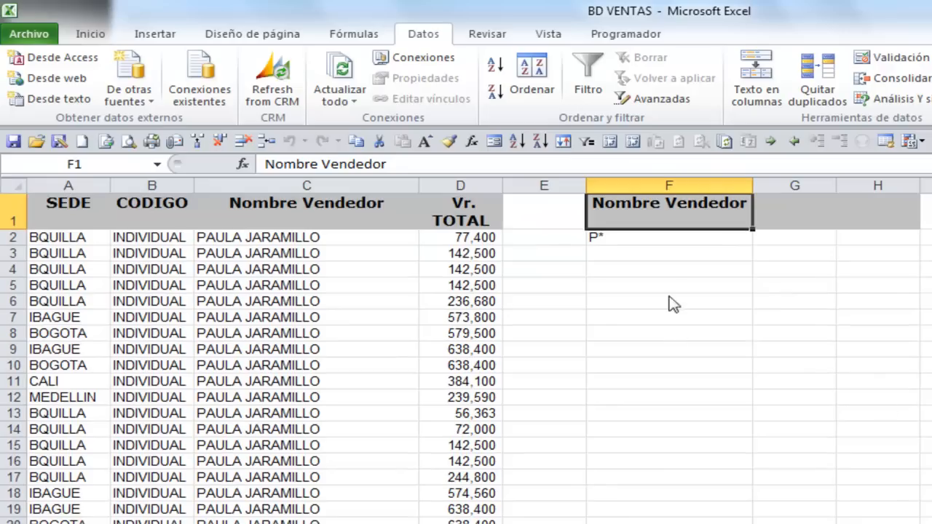
Change the Nombre Vendedor criterion in F2 to *PER*
click(635, 242)
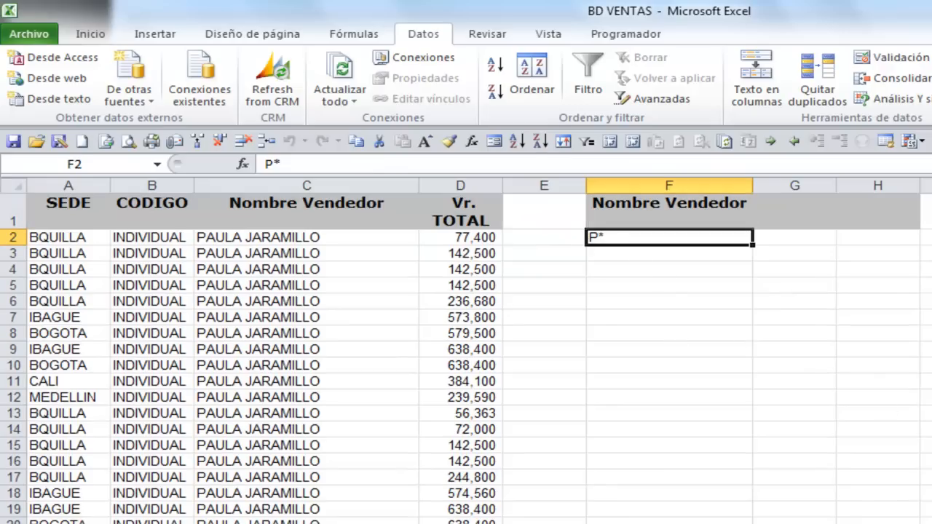
text(*)
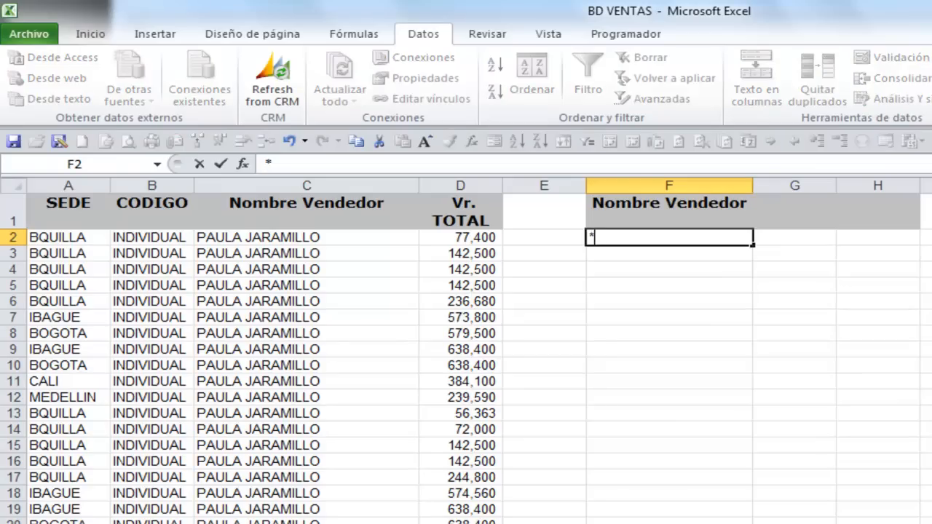
text(PER*)
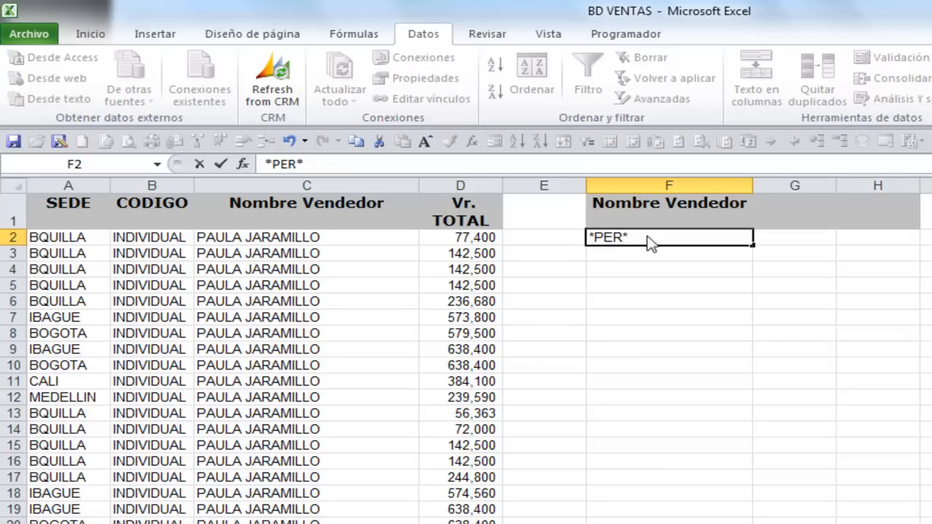
Run the advanced filter on VENTAS with the *PER* criterion in F1:F2, copying the matching records to A1:D1
click(629, 211)
click(647, 102)
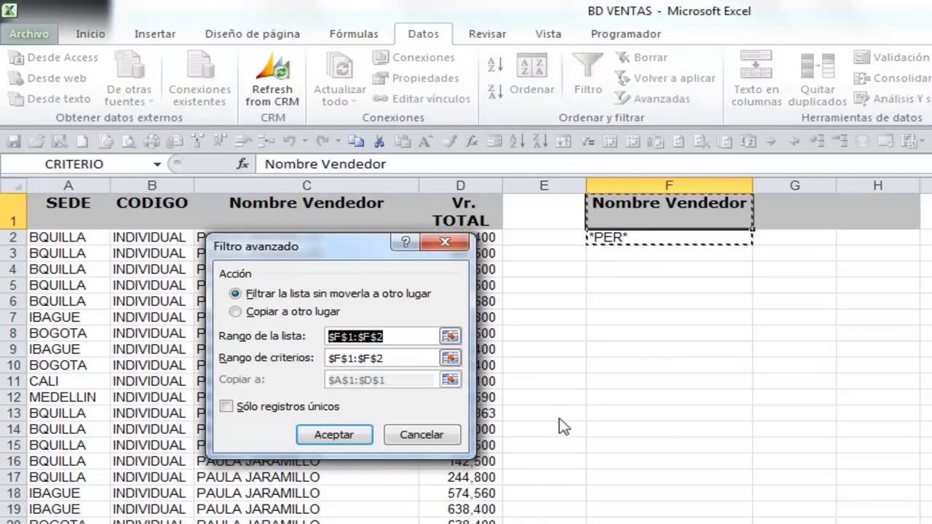
text(VENTAS)
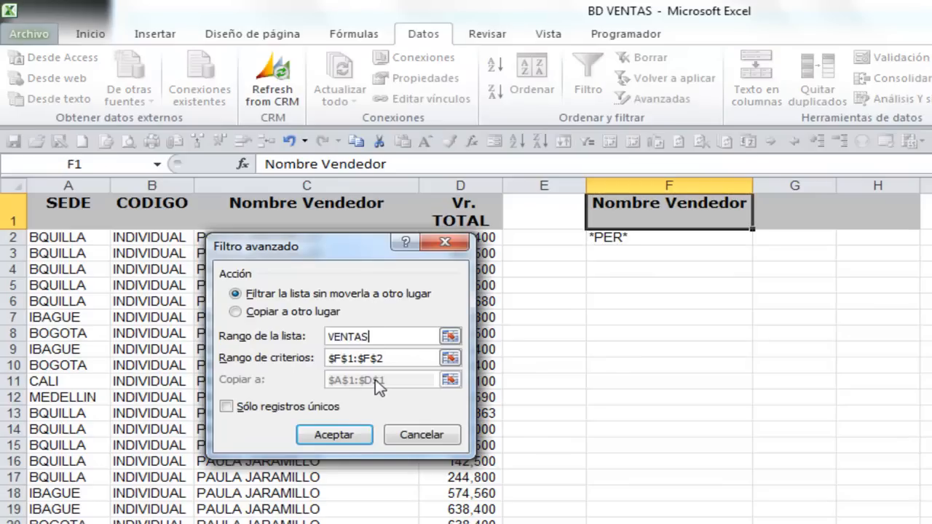
click(235, 313)
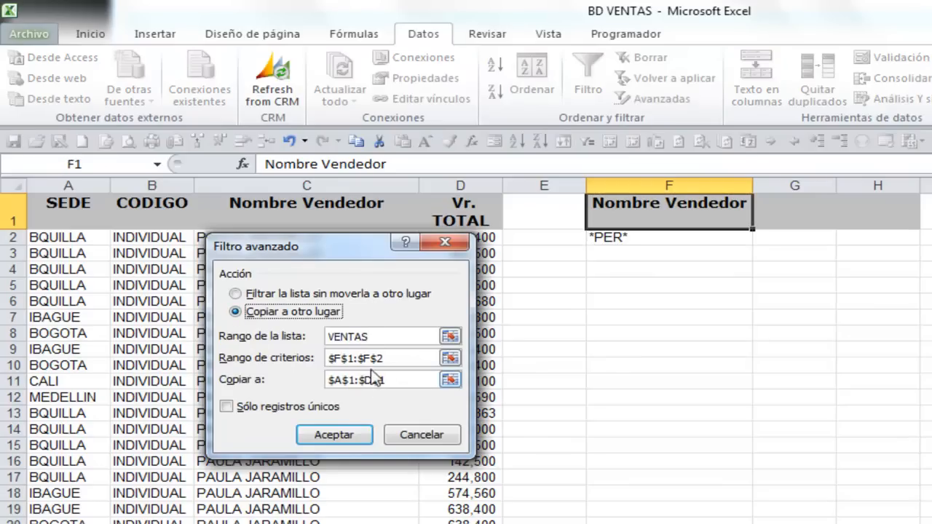
click(441, 359)
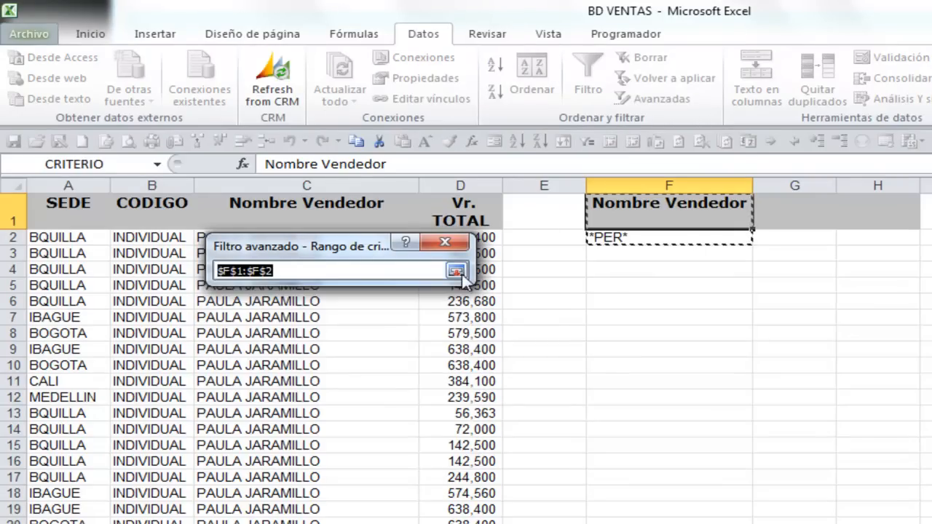
key(Return)
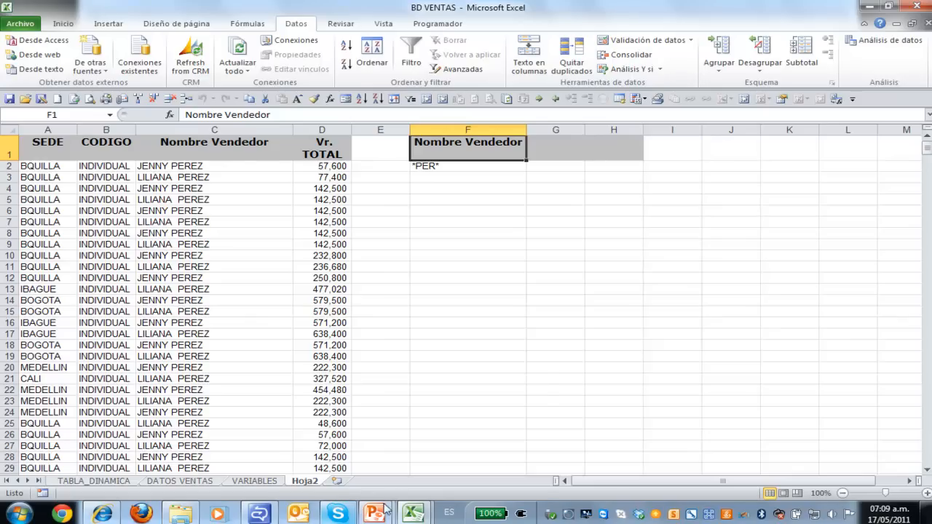
Switch to the ACCIONES_OPERACIONES_BD presentation in PowerPoint
mouse_move(390, 508)
mouse_move(343, 466)
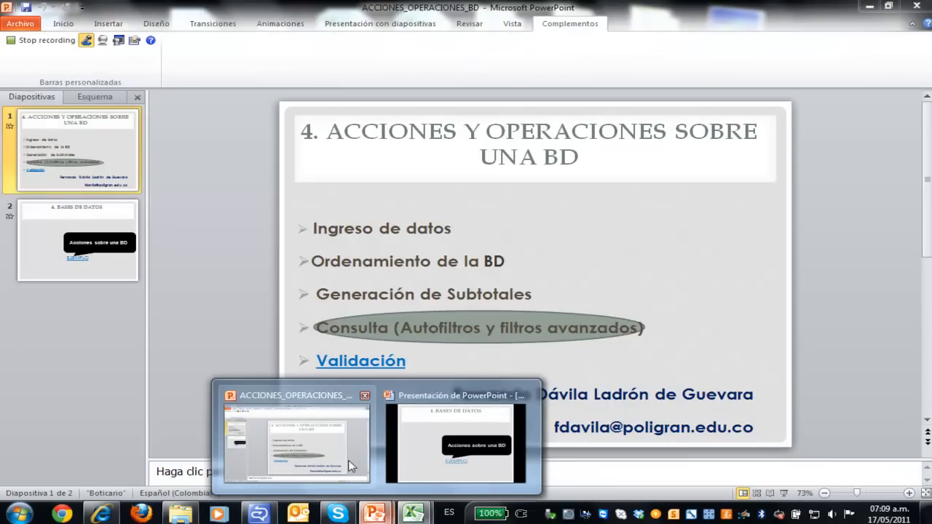